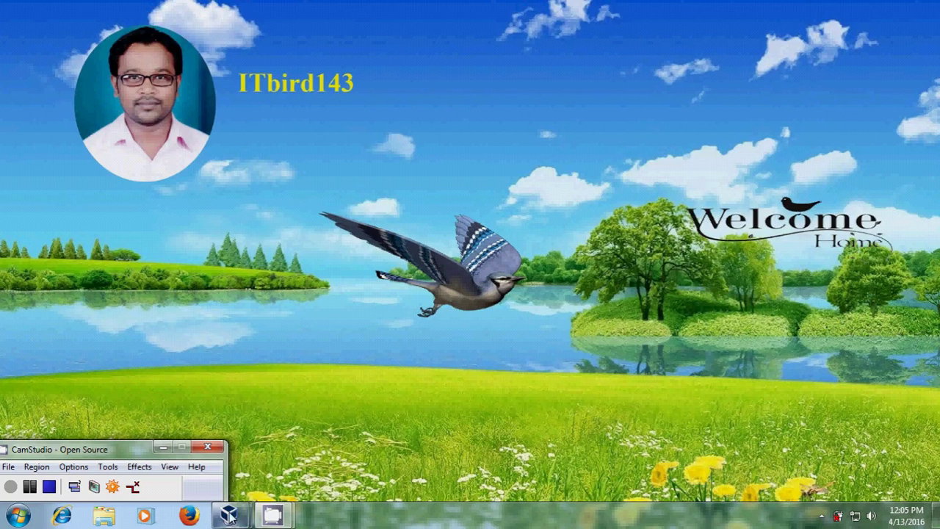
- Bring the server 2003 virtual machine to the front and minimize Active Directory Users and Computers
mouse_move(229, 515)
left_click(303, 456)
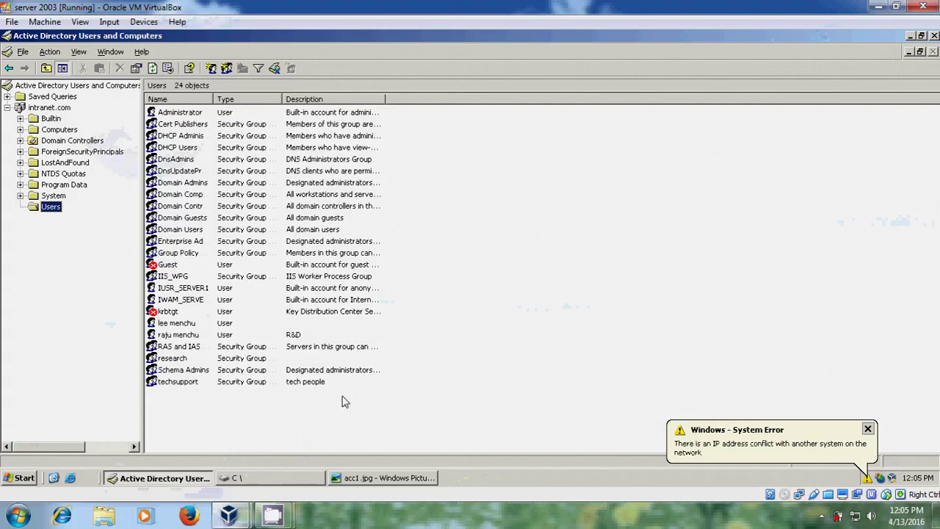
left_click(908, 37)
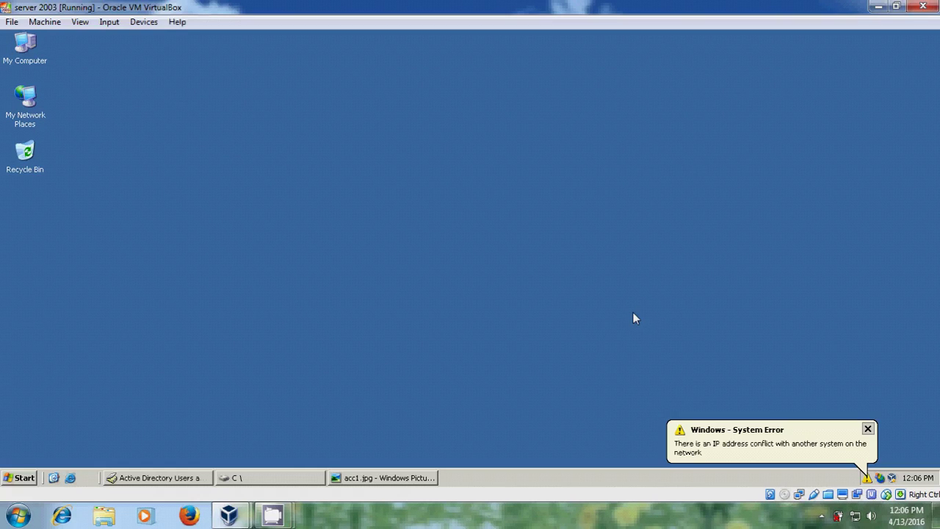
- Open a Command Prompt at C:\ and display the ldifde /? help listing
left_click(22, 477)
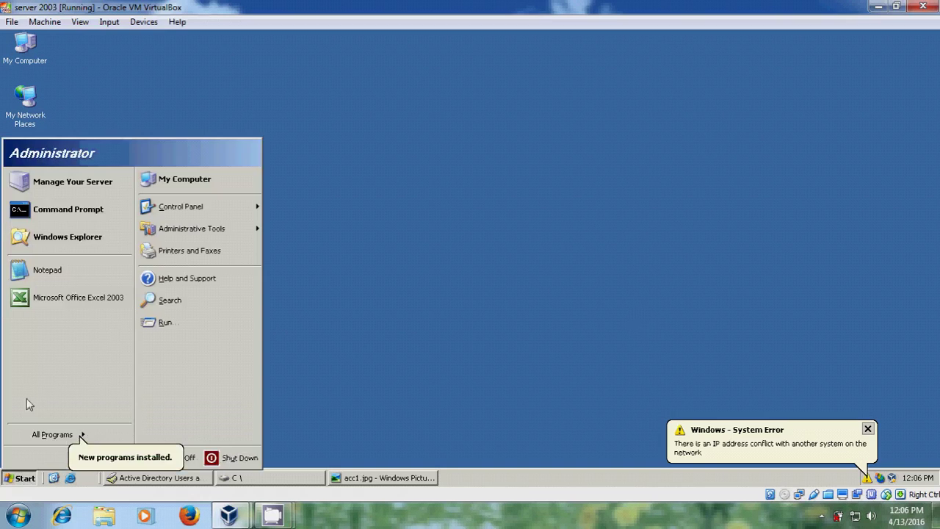
left_click(85, 214)
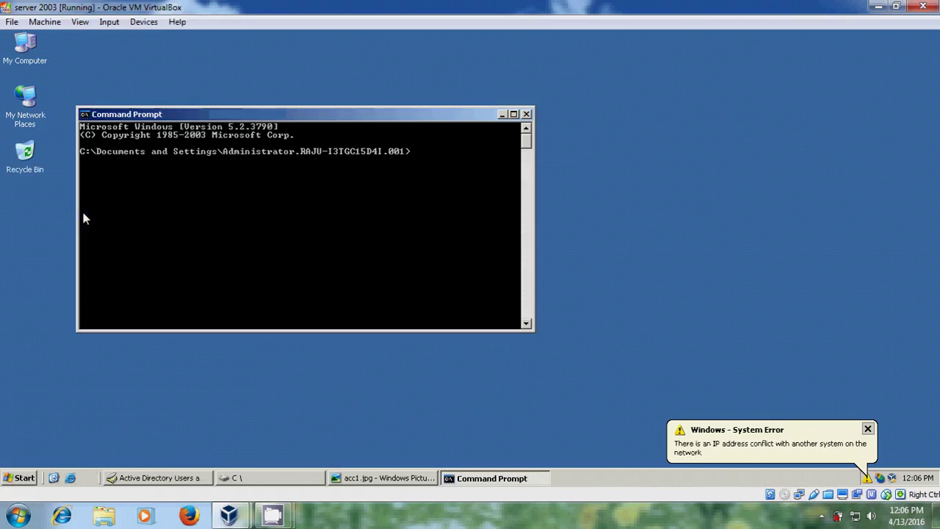
type("cd\\")
key("Return")
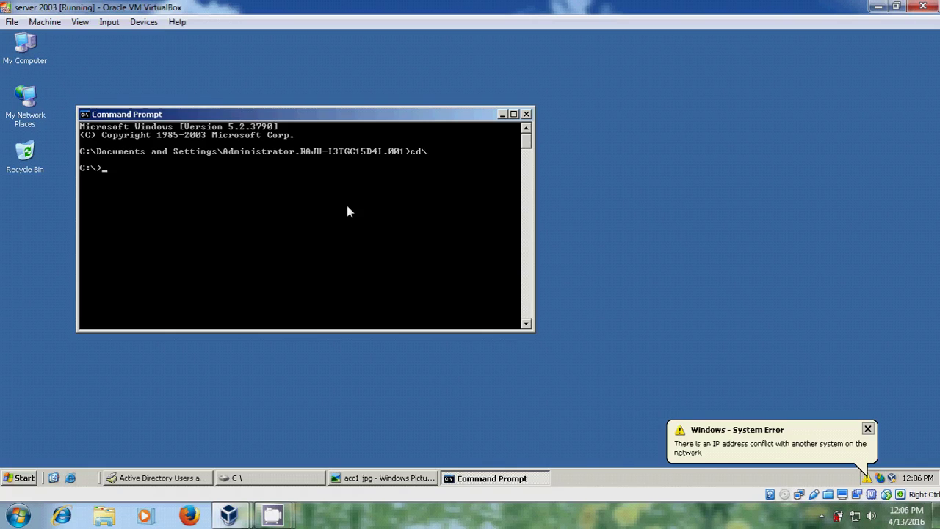
type("ldifde /?")
key("Return")
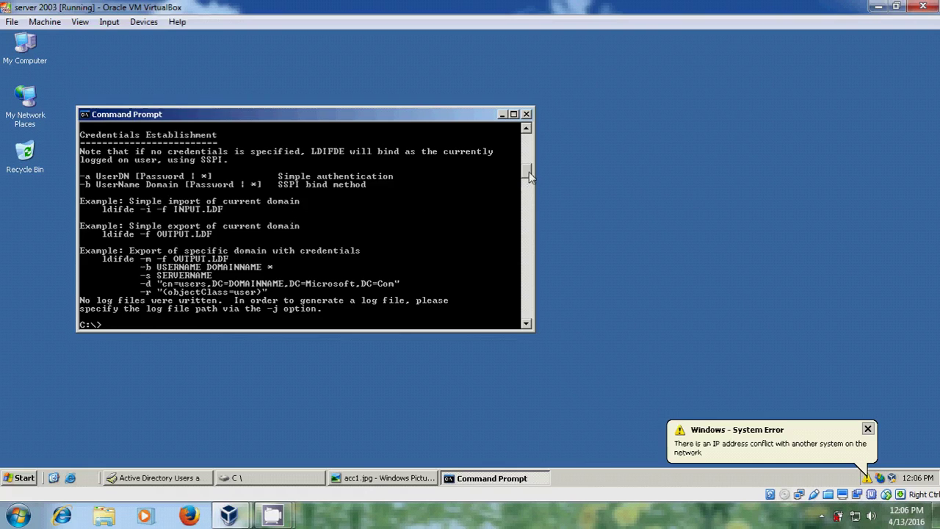
mouse_move(526, 172)
left_mouse_down()
mouse_move(544, 153)
mouse_move(527, 153)
mouse_move(528, 178)
left_mouse_up()
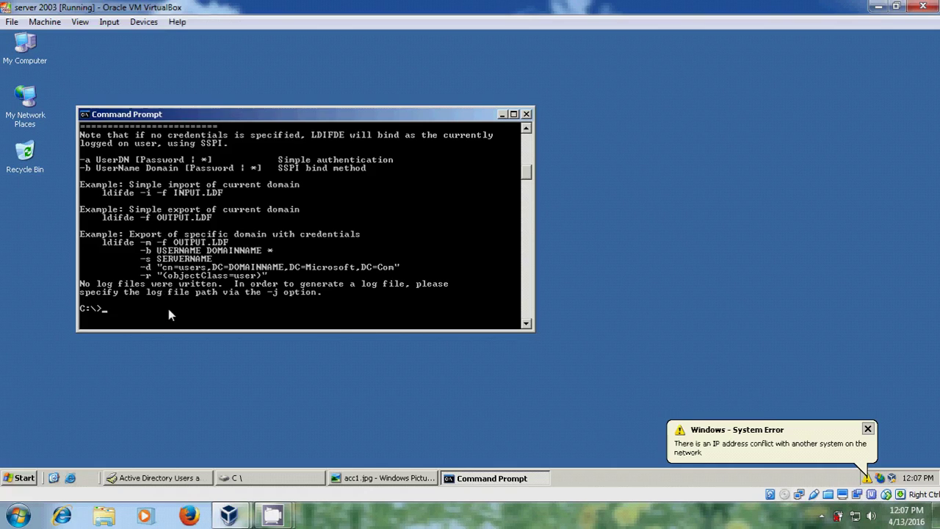
- Export the directory with ldifde -f to C:\user.ldf, exporting 175 entries
type("ldi")
type("fder")
type("-f use")
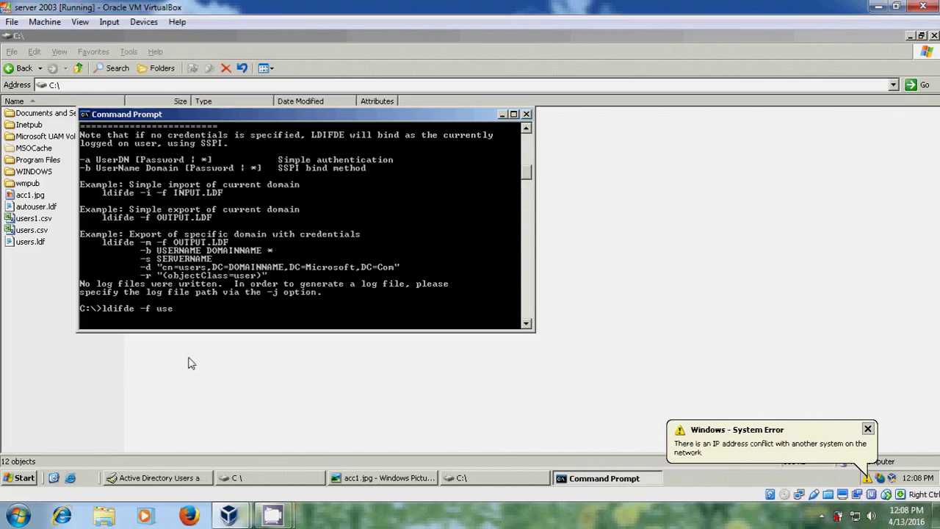
type("r.ldf")
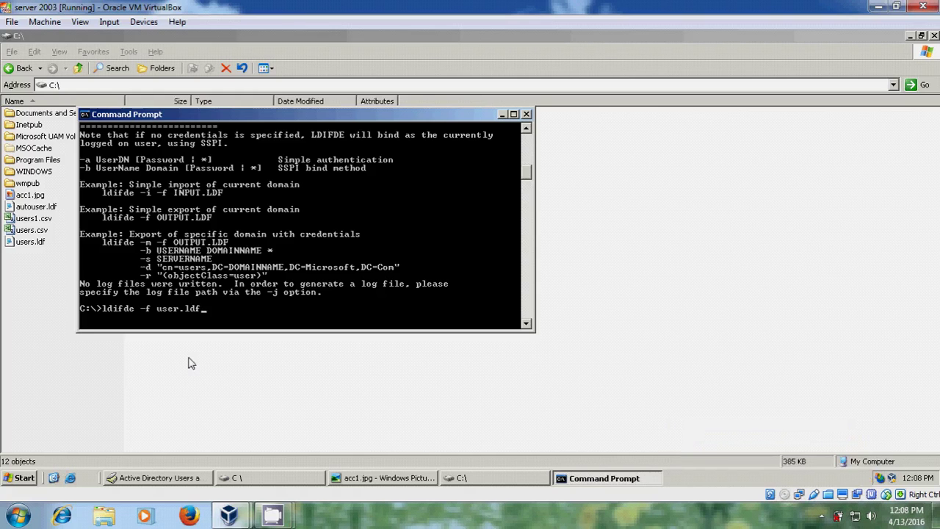
key("Return")
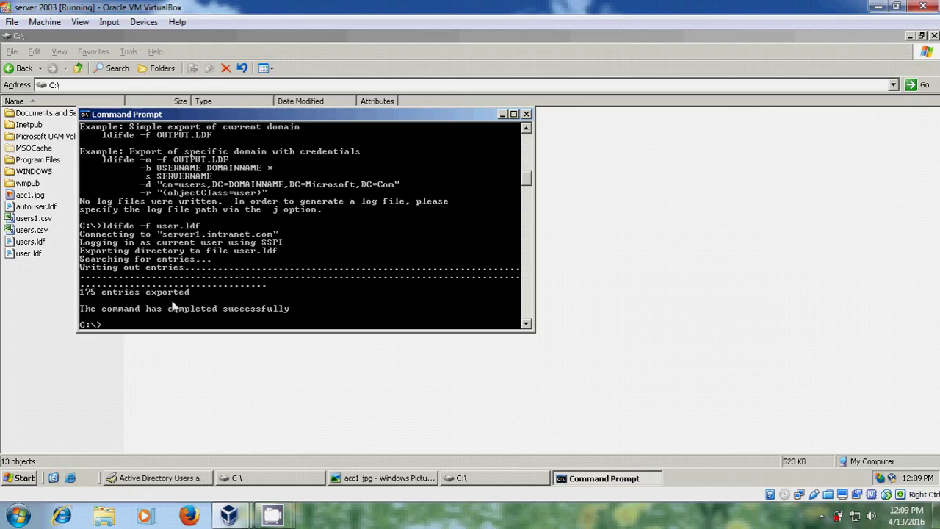
- Scroll through the exported user.ldf in Notepad, then close it
double_click(30, 255)
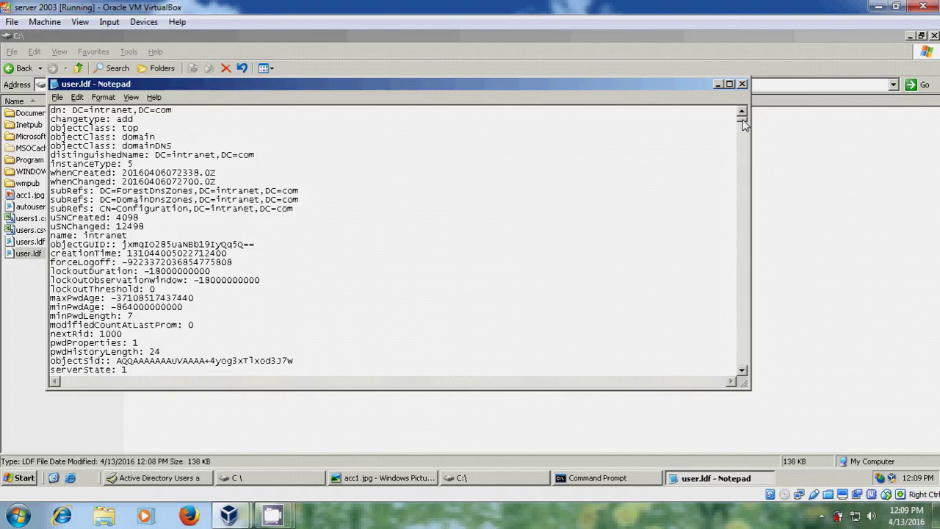
left_click_drag(743, 125, 765, 374)
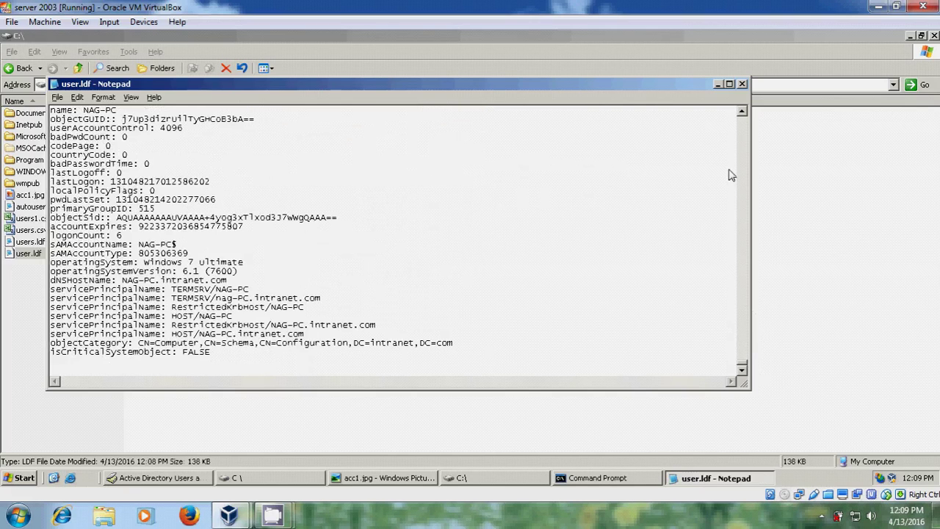
left_click(741, 84)
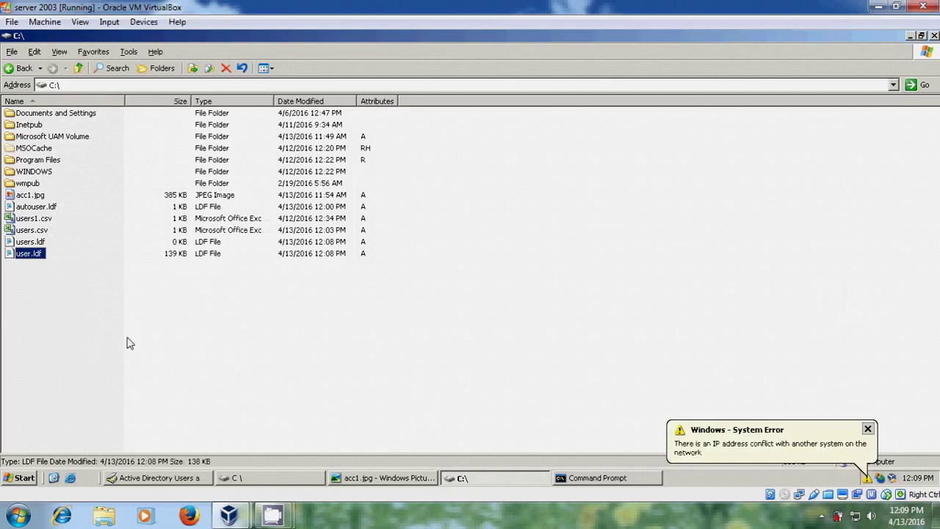
left_click(47, 208)
right_click(48, 212)
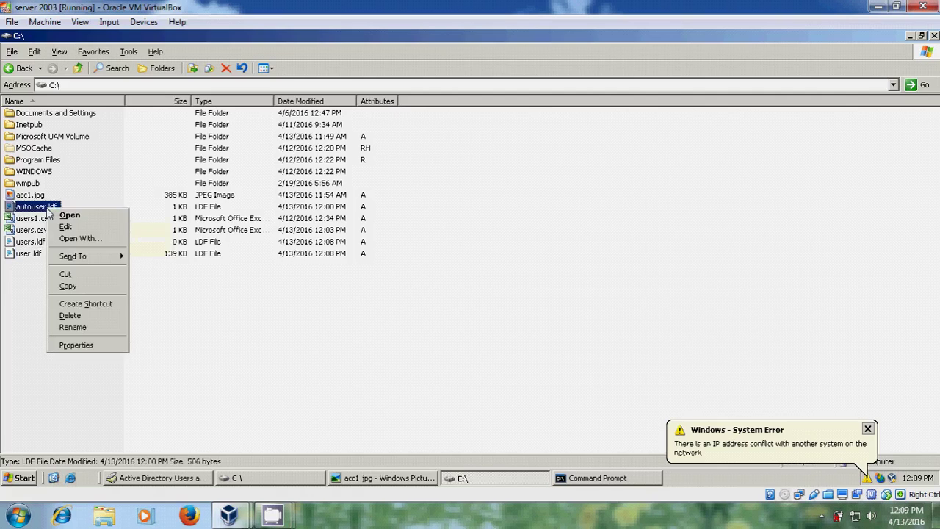
left_click(106, 217)
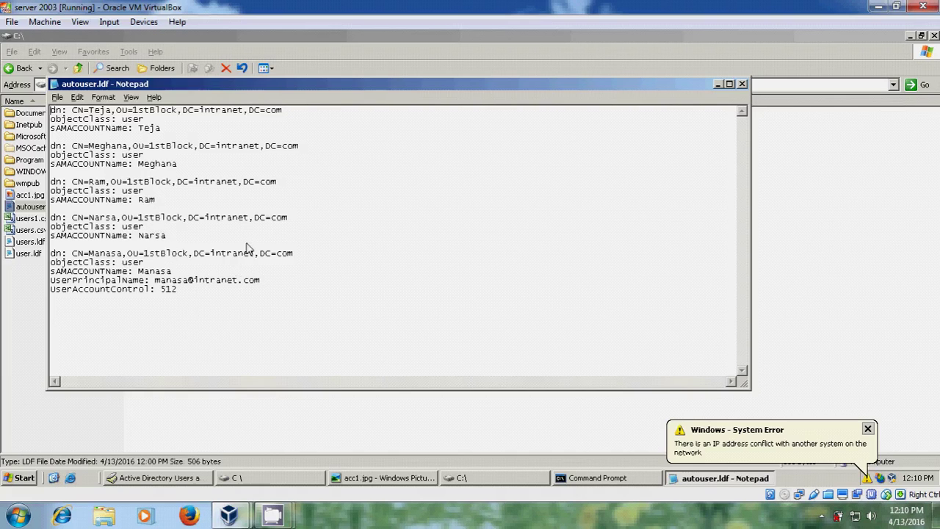
left_click(743, 85)
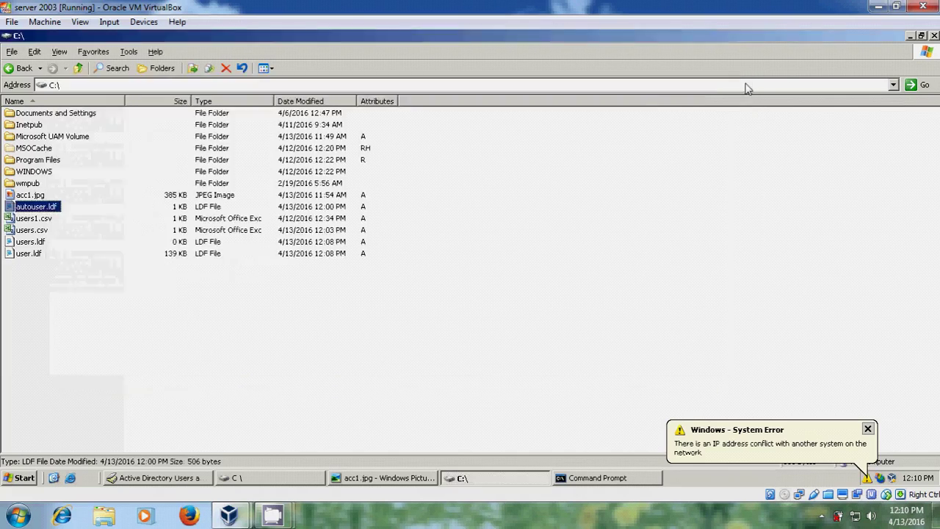
- Begin typing the ldifde -i -f import command and reopen autouser.ldf in Notepad
left_click(608, 479)
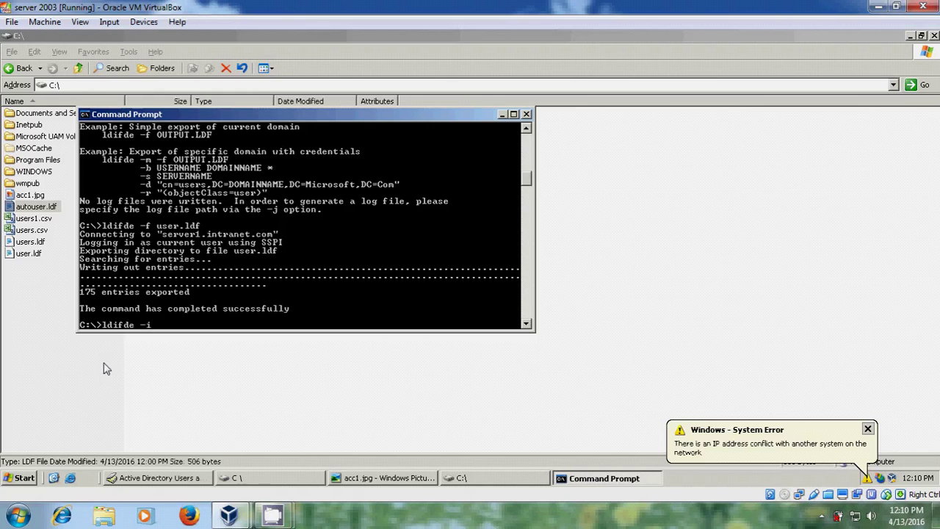
type("-f")
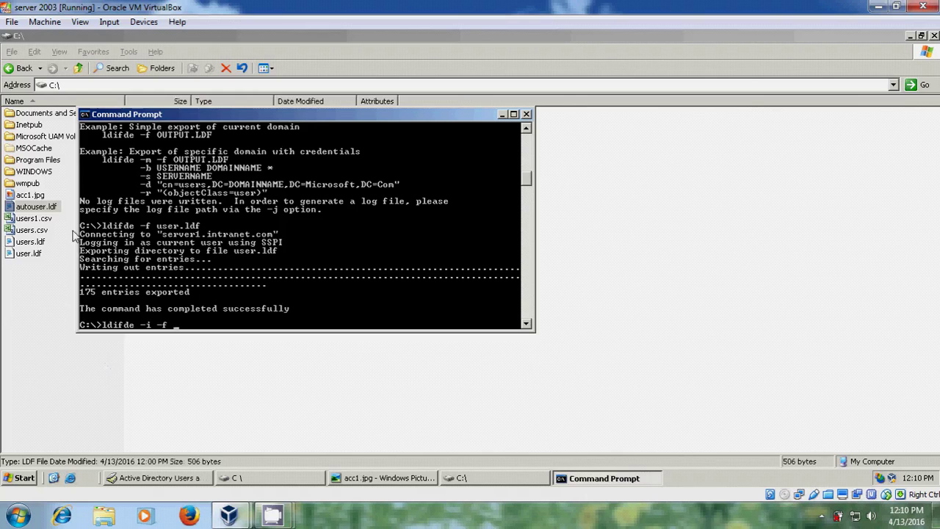
double_click(48, 210)
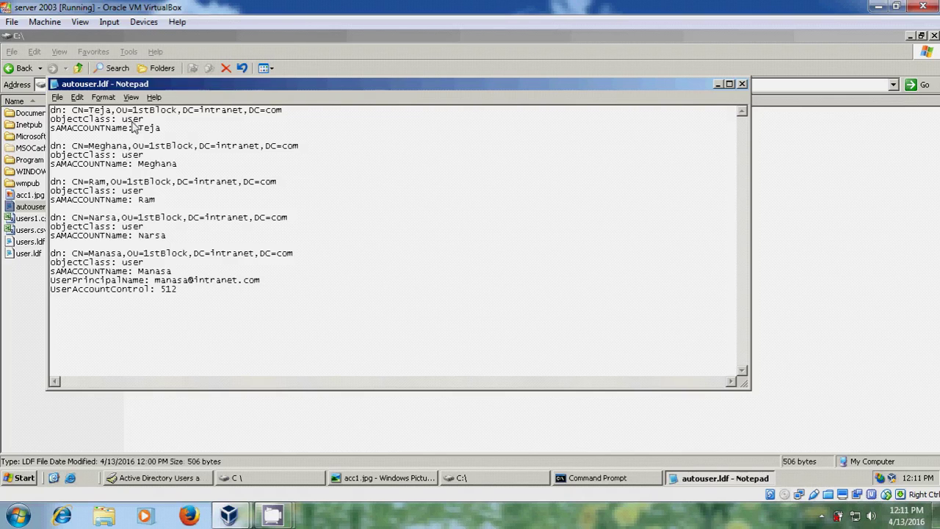
- Create OU 1stBlock under intranet.com, checking the name against autouser.ldf first
left_click(177, 481)
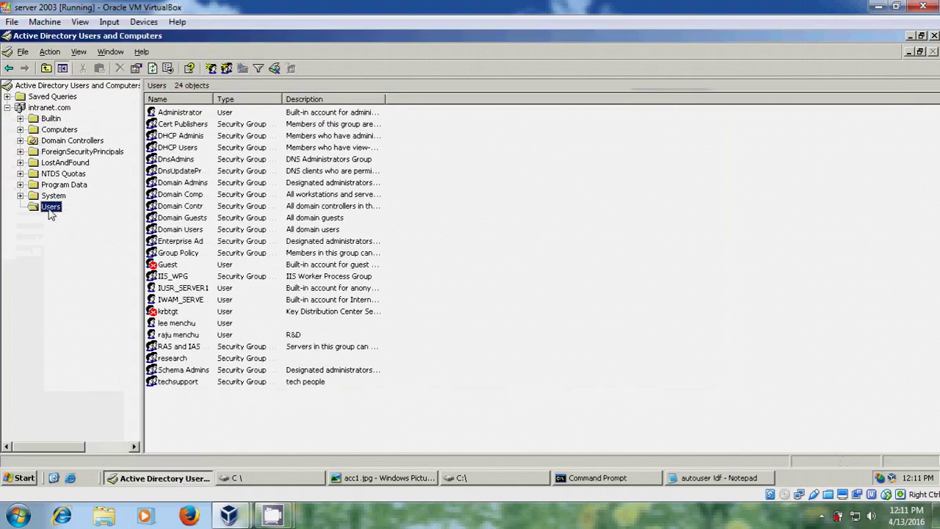
left_click(61, 108)
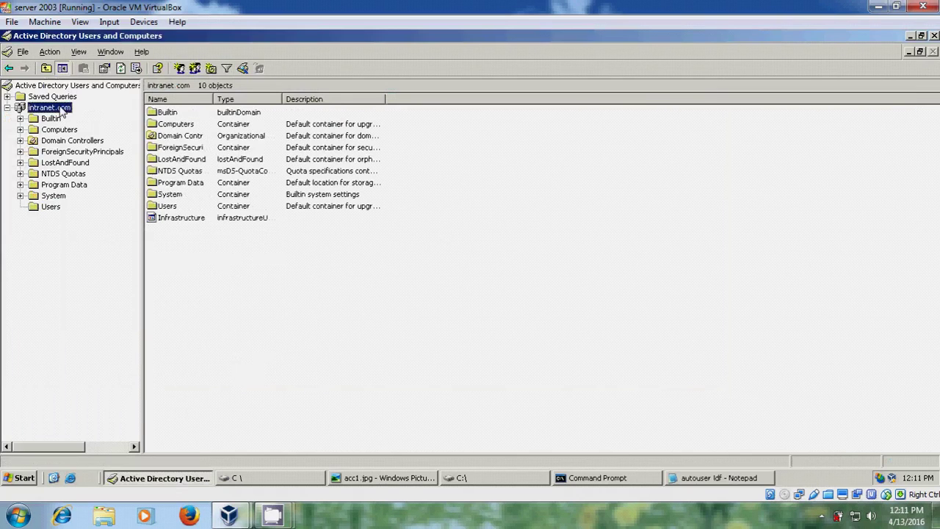
right_click(62, 108)
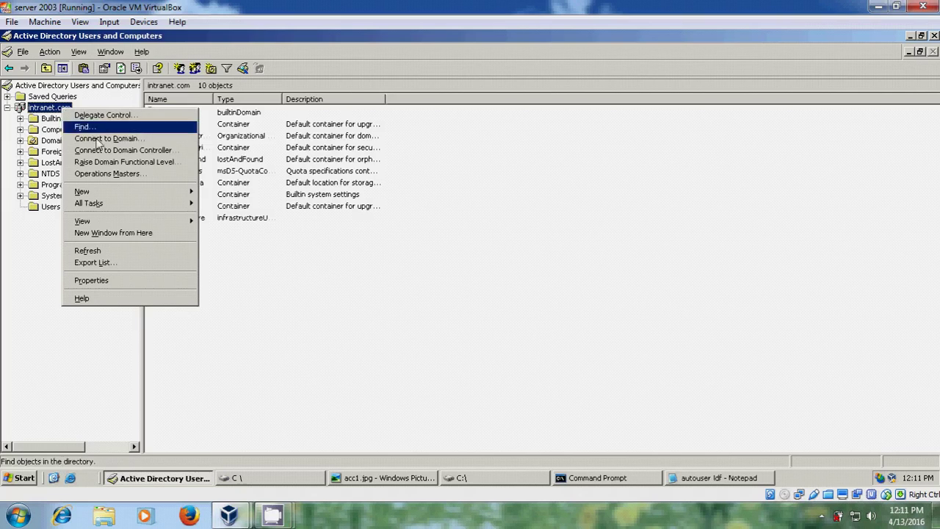
mouse_move(191, 194)
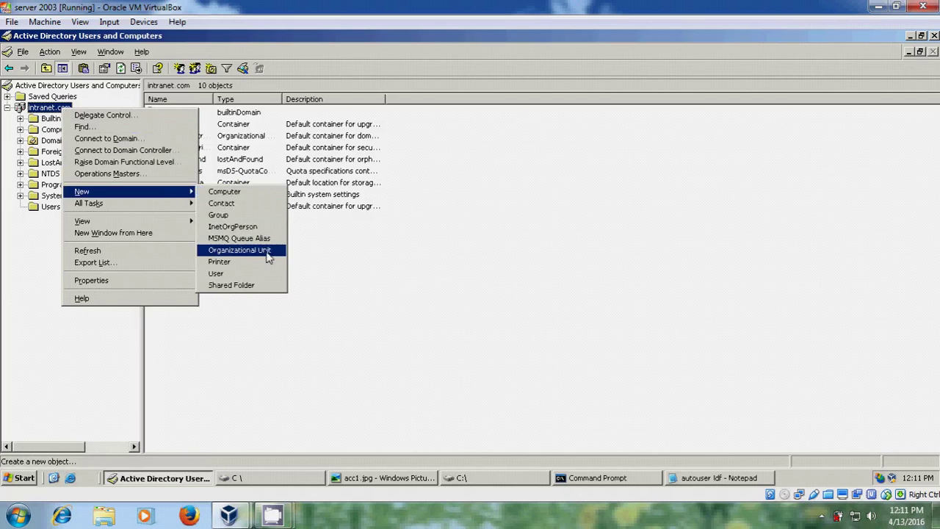
left_click(242, 250)
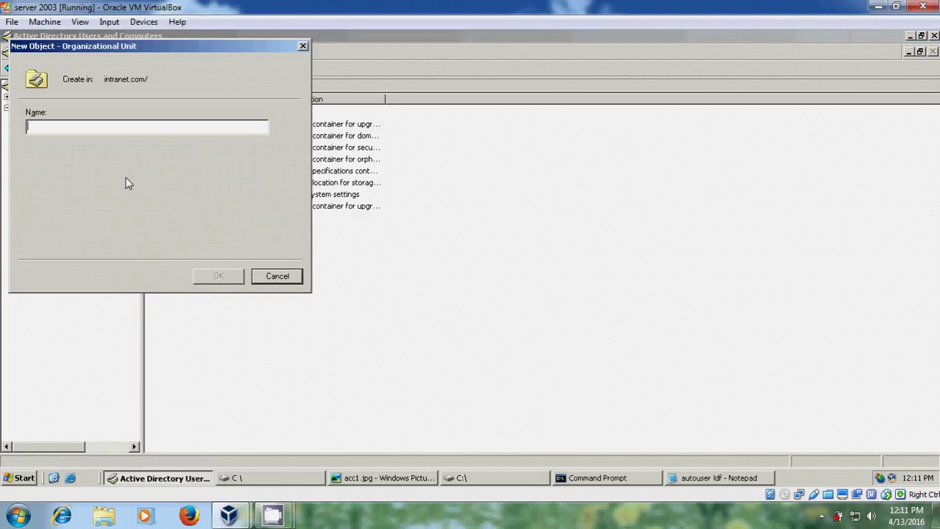
type("1")
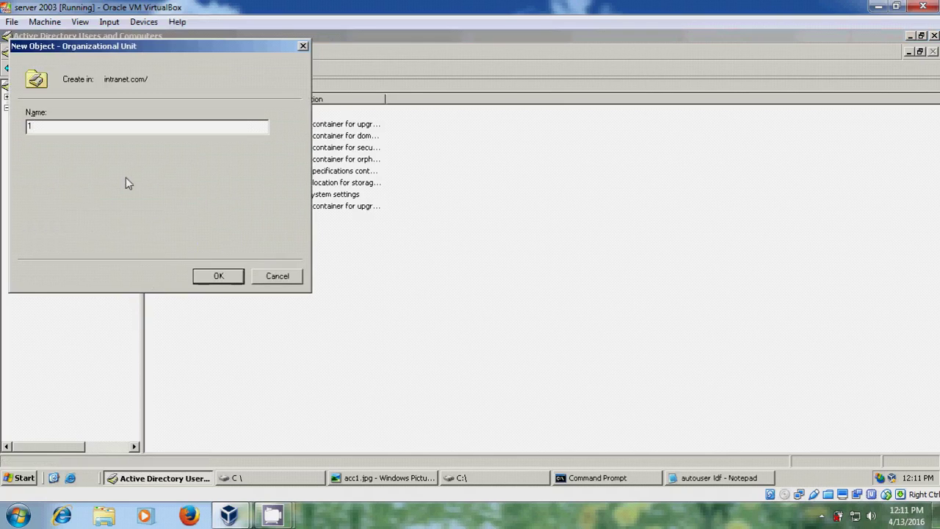
type("stBlock")
left_click(730, 478)
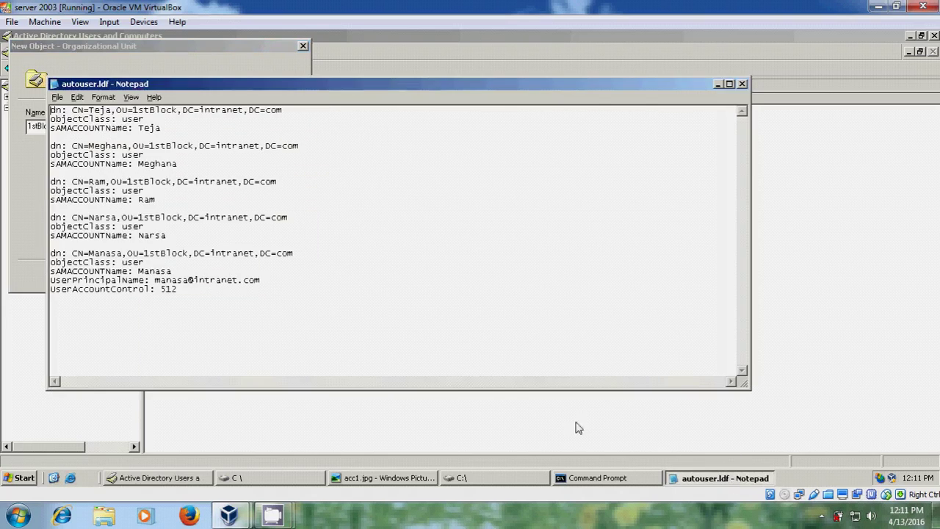
left_click_drag(307, 88, 380, 129)
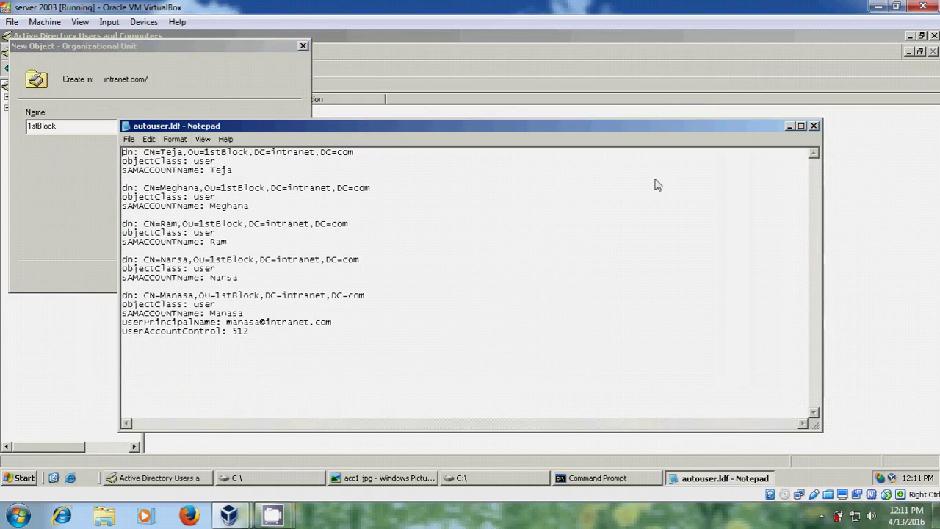
left_click(813, 126)
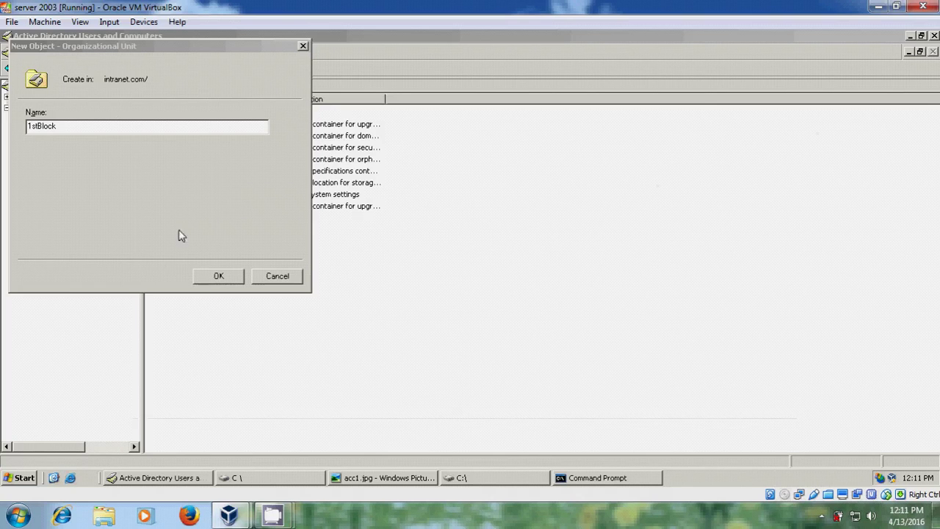
left_click(228, 280)
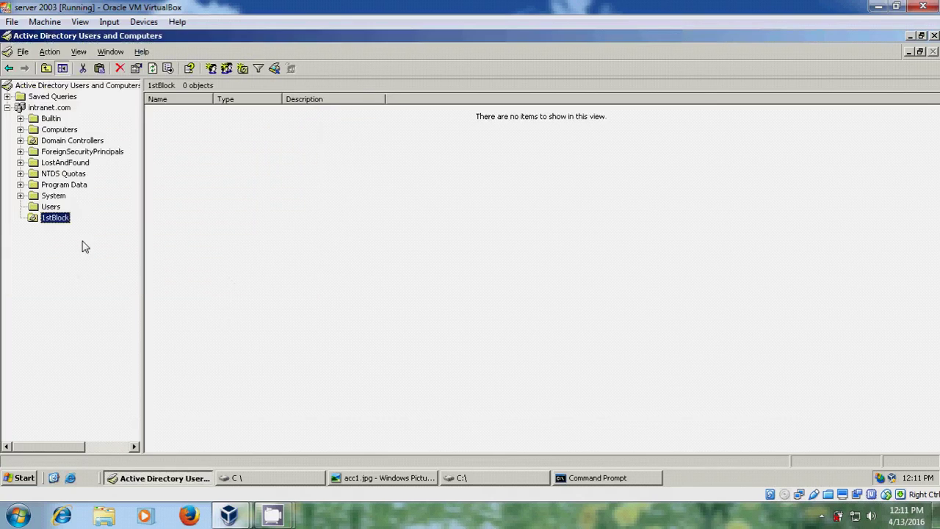
- Enter the command ldifde -i -f autouser.ldf, checking the file name in C:\
left_click(615, 480)
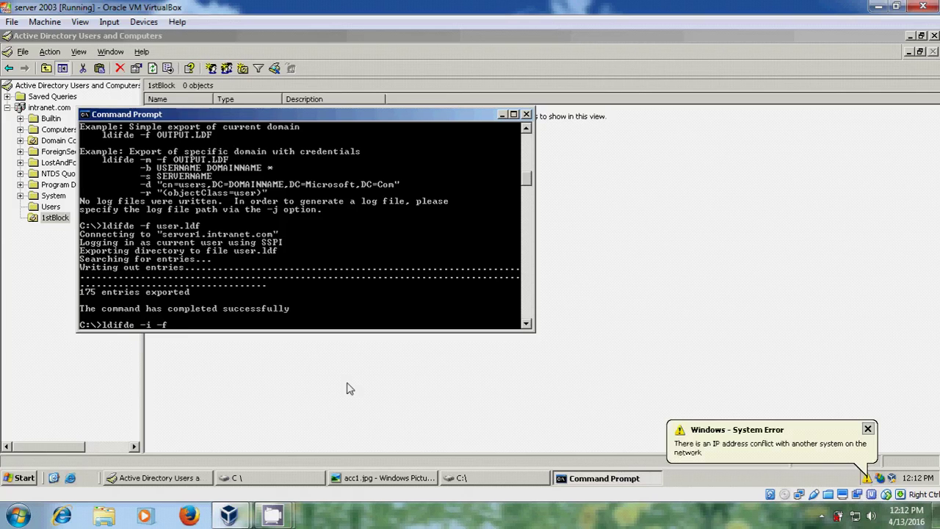
key("alt+Tab")
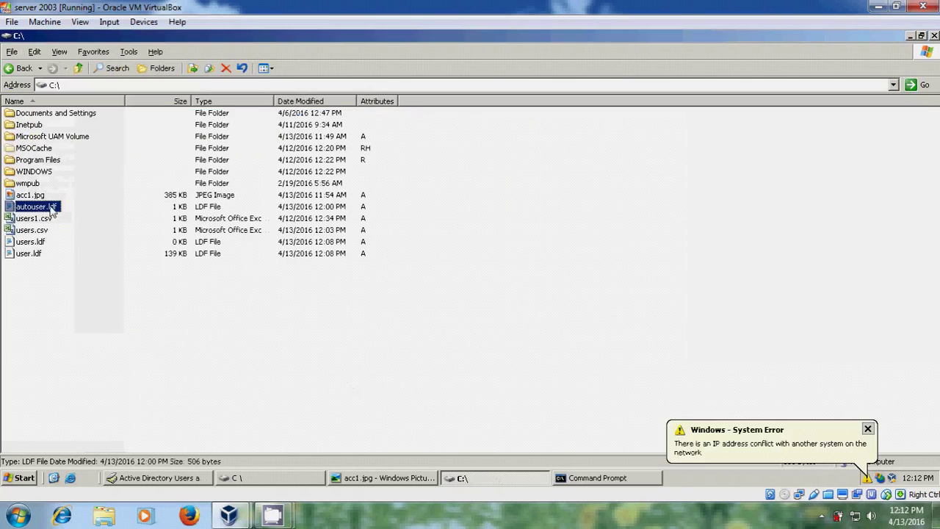
left_click(647, 481)
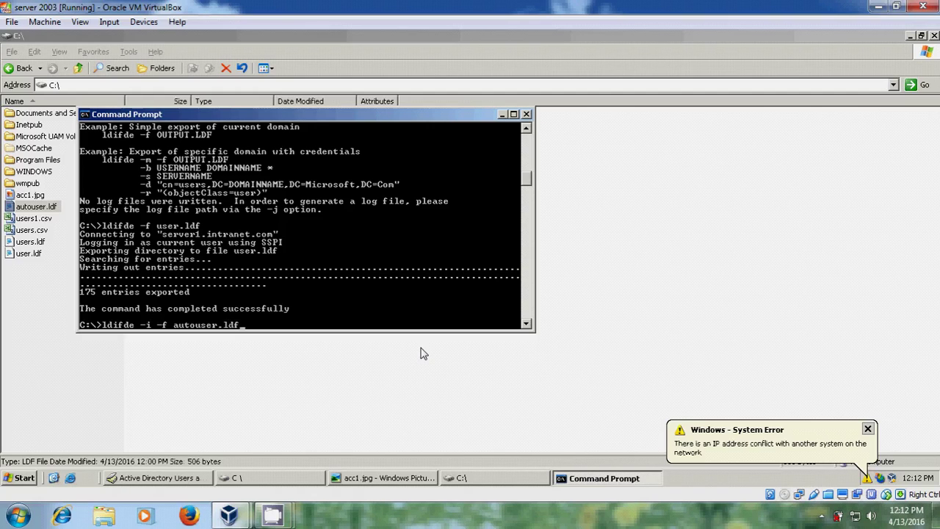
- Review the five user entries in autouser.ldf, then return to the pending import command
double_click(46, 212)
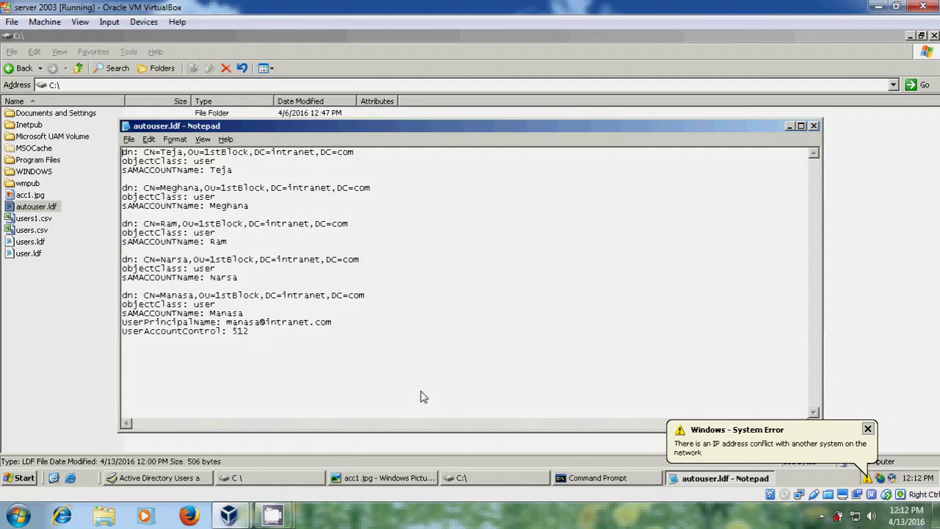
left_click(627, 483)
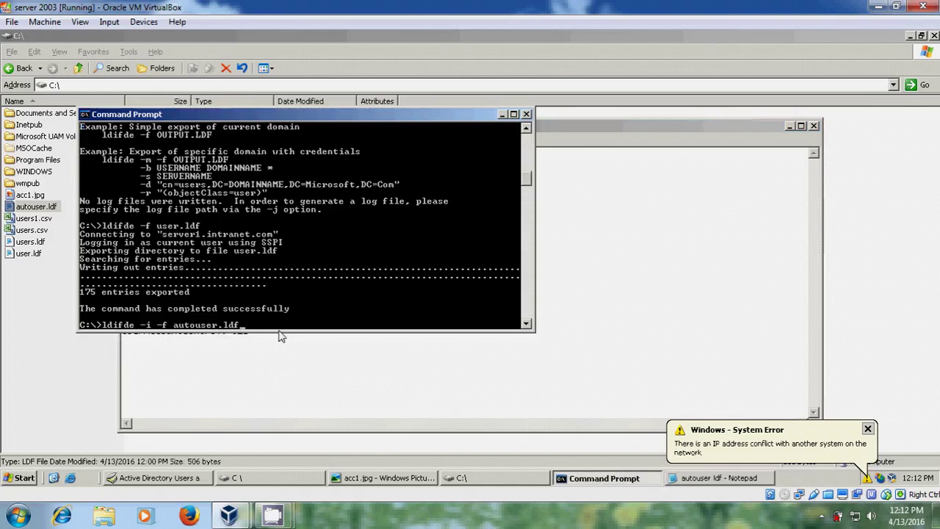
- Run the autouser.ldf import: 4 entries modified, line 17 fails on a password-policy error
key("Return")
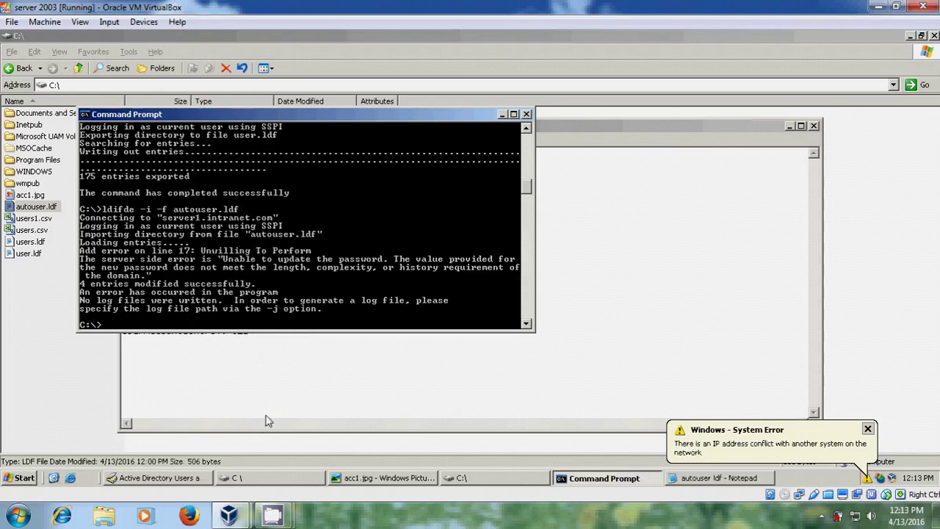
- Refresh 1stBlock to list the four imported users, then bring autouser.ldf back up
left_click(188, 478)
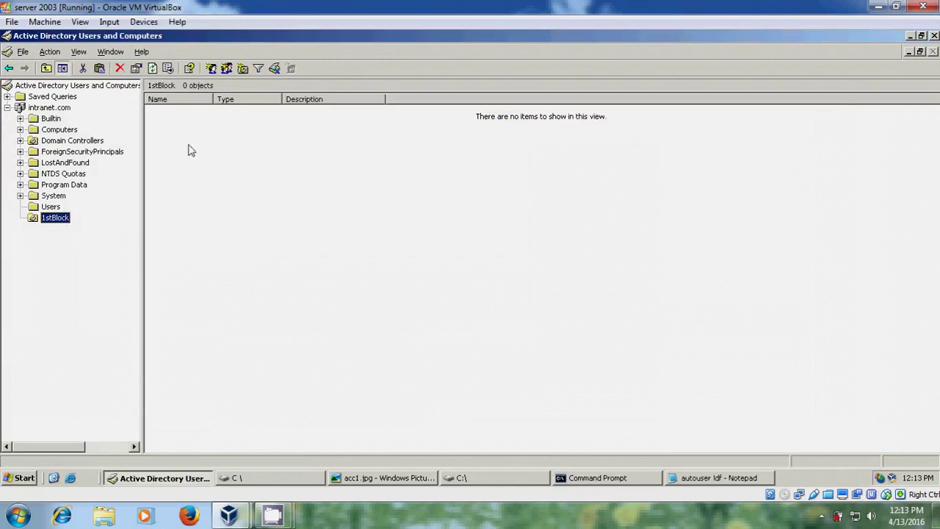
left_click(153, 68)
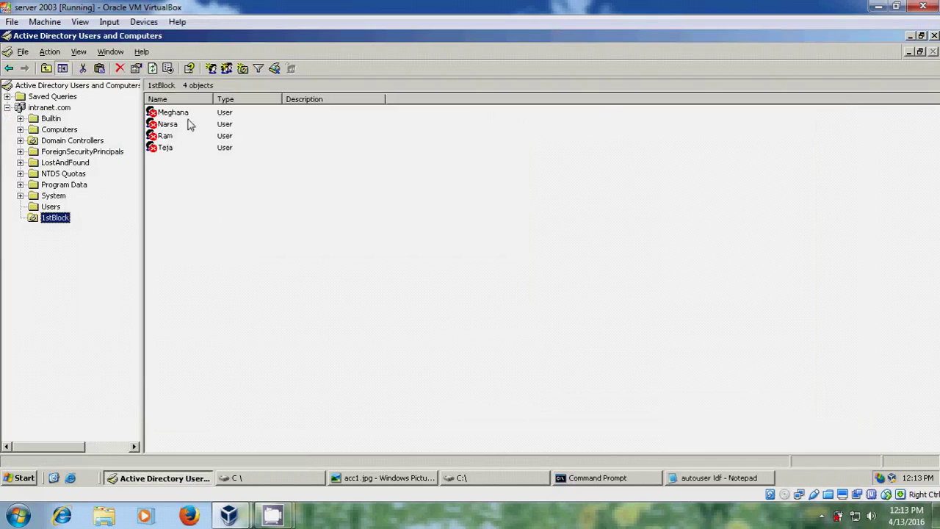
left_click(667, 479)
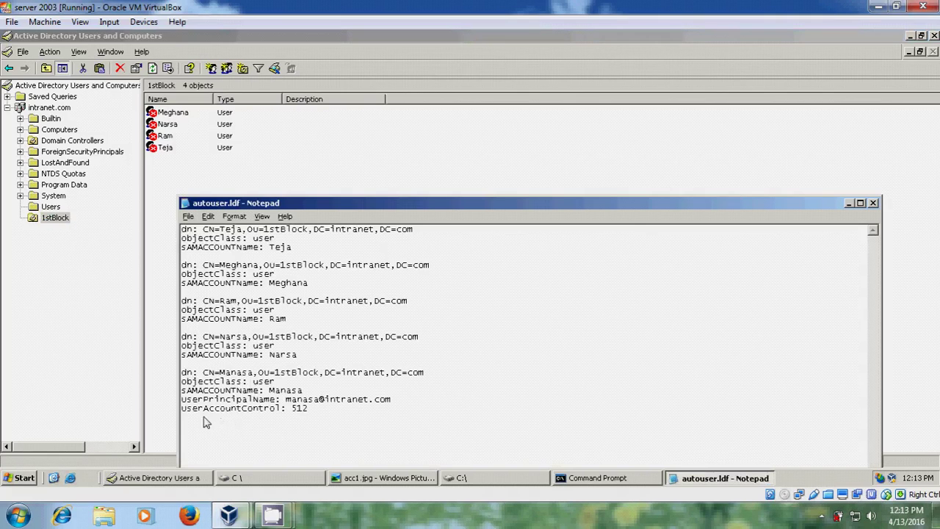
- Consult the UserAccountControl flags table in acc1.jpg, then return to Active Directory Users and Computers
left_click(404, 481)
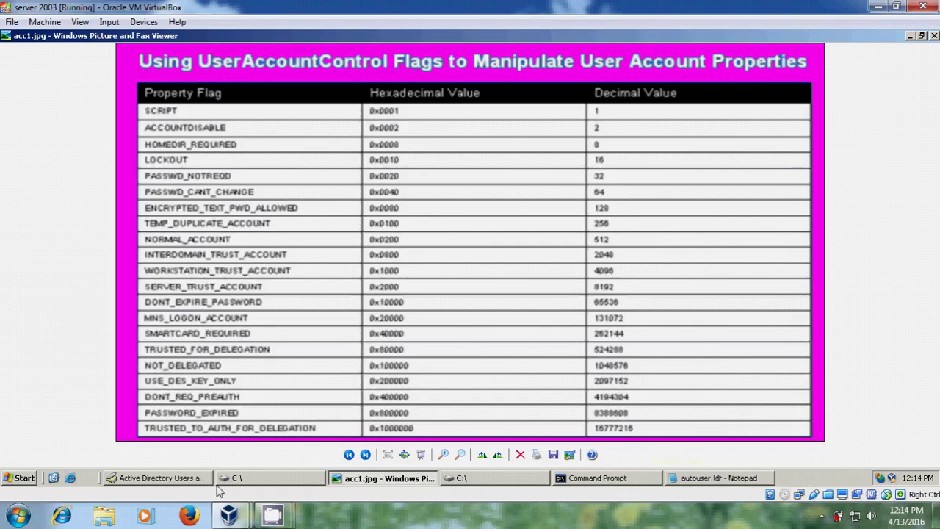
left_click(185, 481)
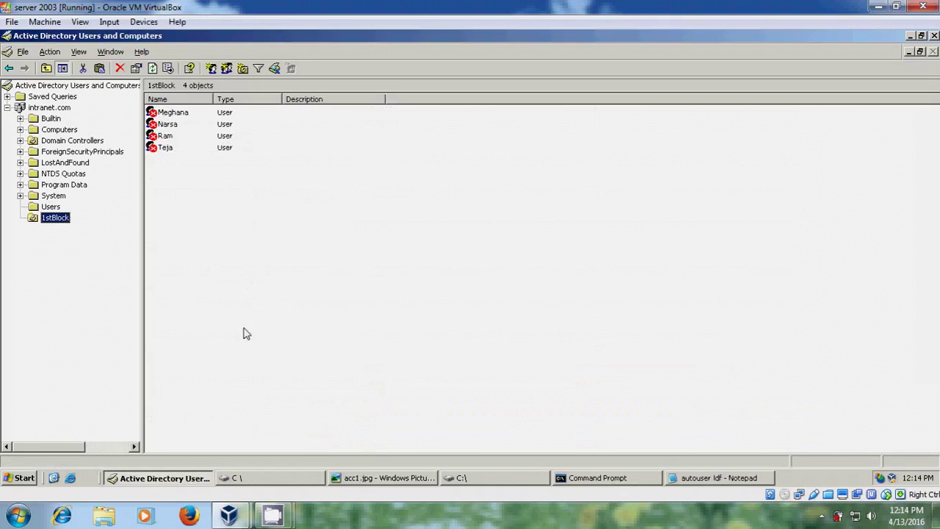
- Delete the four users from the 1stBlock OU, then return to autouser.ldf in Notepad
left_click(212, 224)
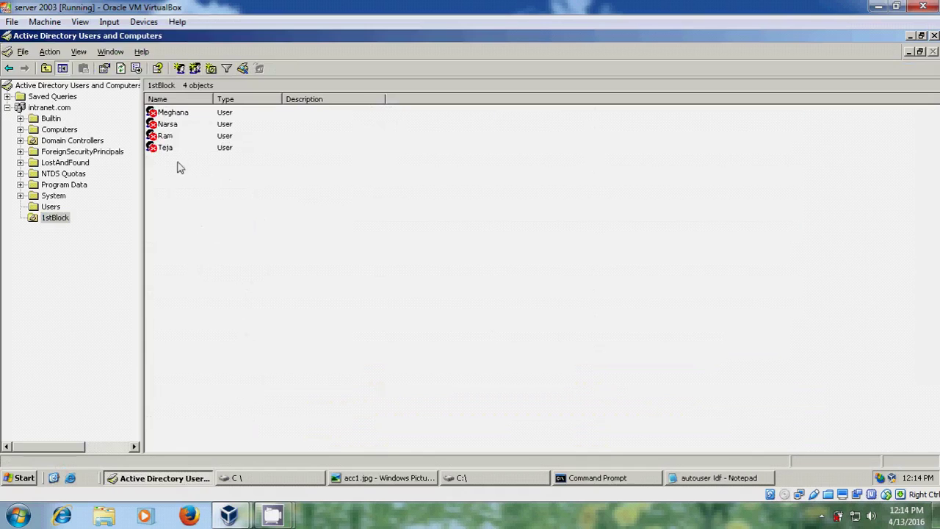
left_click_drag(176, 171, 170, 113)
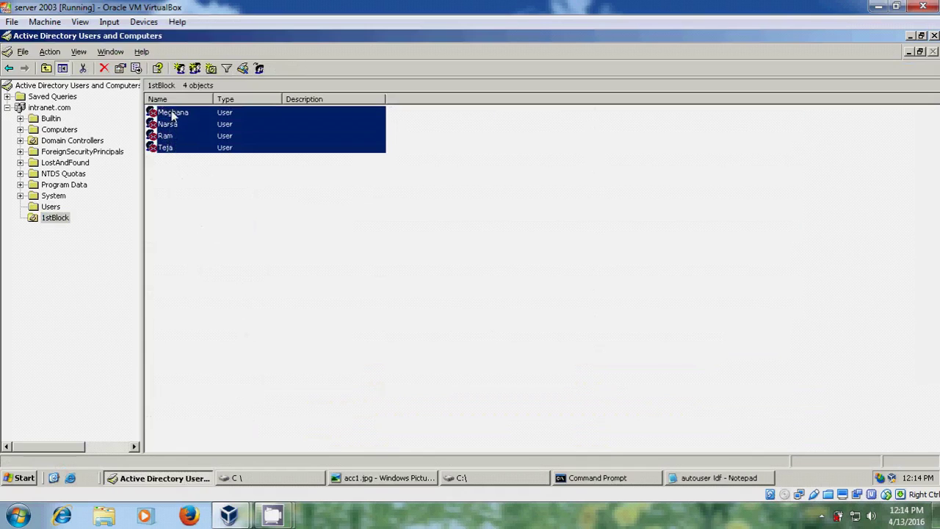
right_click(170, 112)
left_click(224, 225)
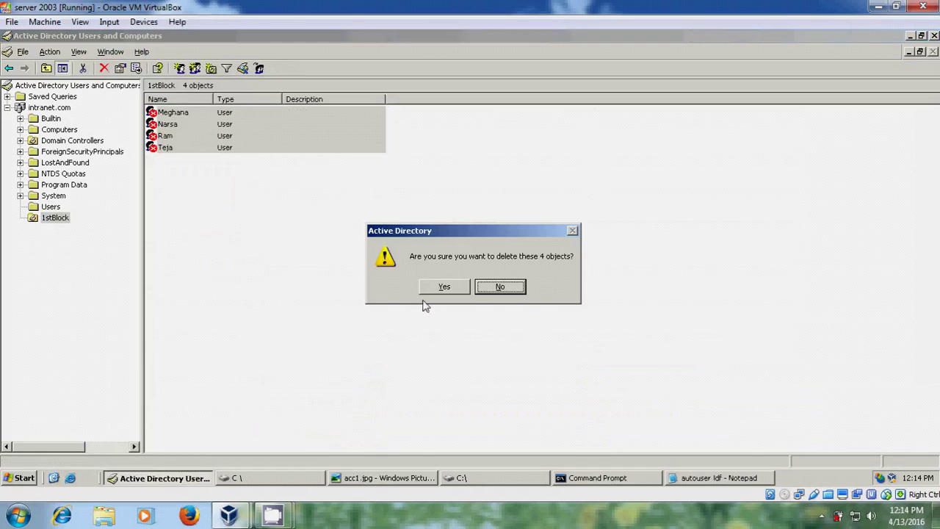
left_click(446, 289)
left_click(742, 479)
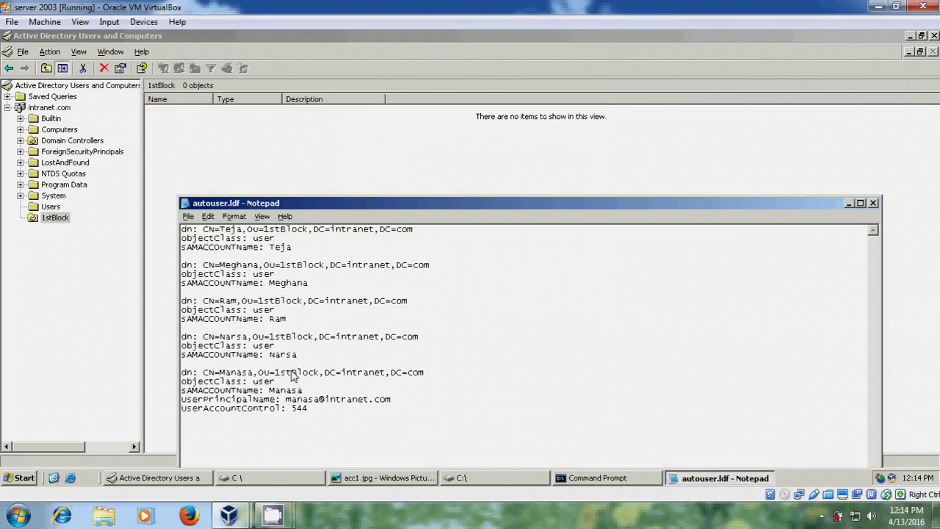
- Check the flag values in acc1.jpg, then save autouser.ldf with userAccountControl 544
left_click(413, 478)
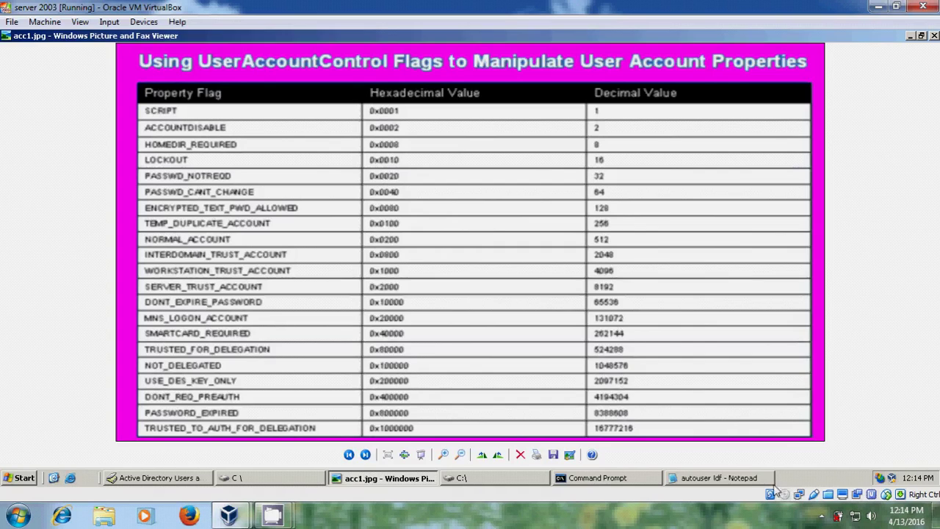
left_click(751, 481)
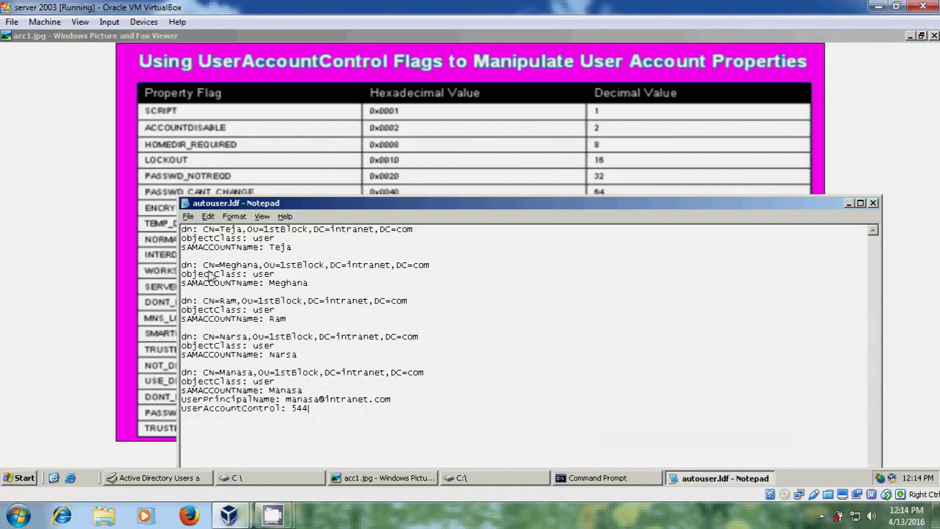
left_click(189, 216)
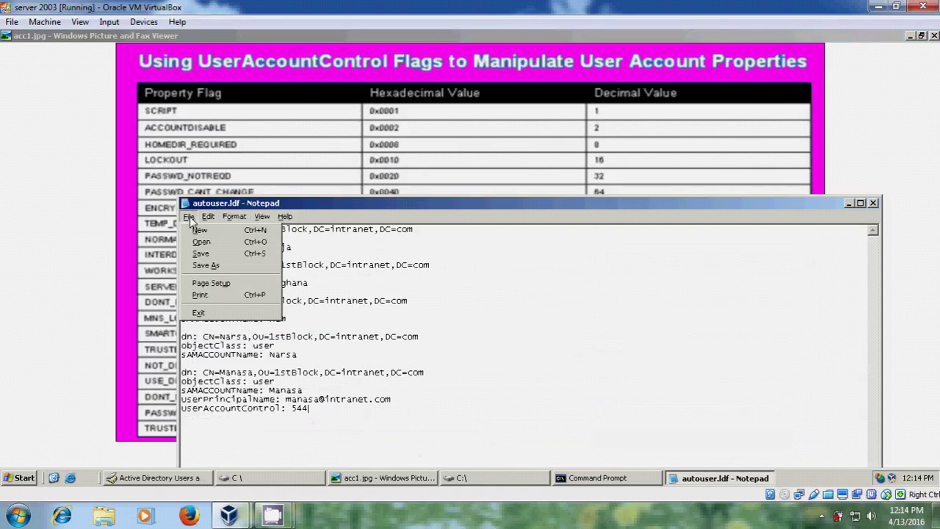
left_click(206, 253)
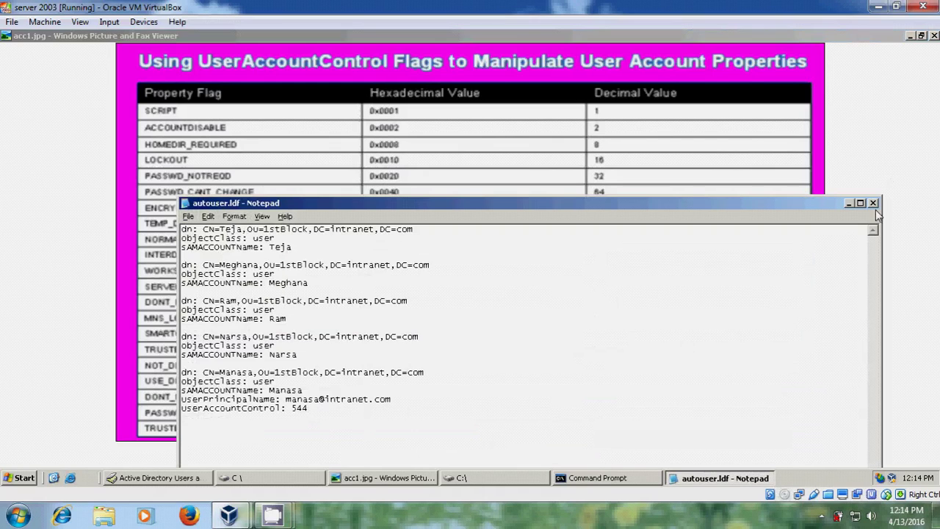
- Re-run 'ldifde -i -f autouser.ldf' in Command Prompt, modifying 5 entries
left_click(597, 478)
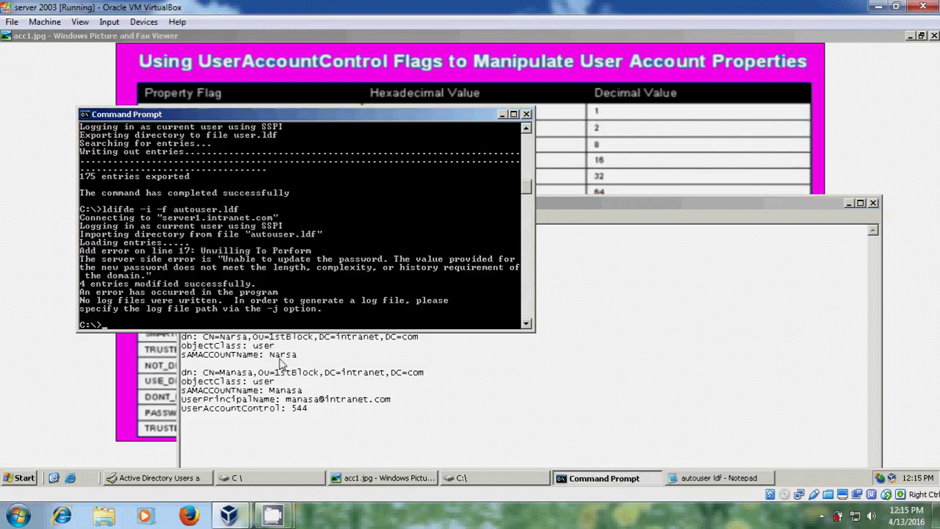
key("Up")
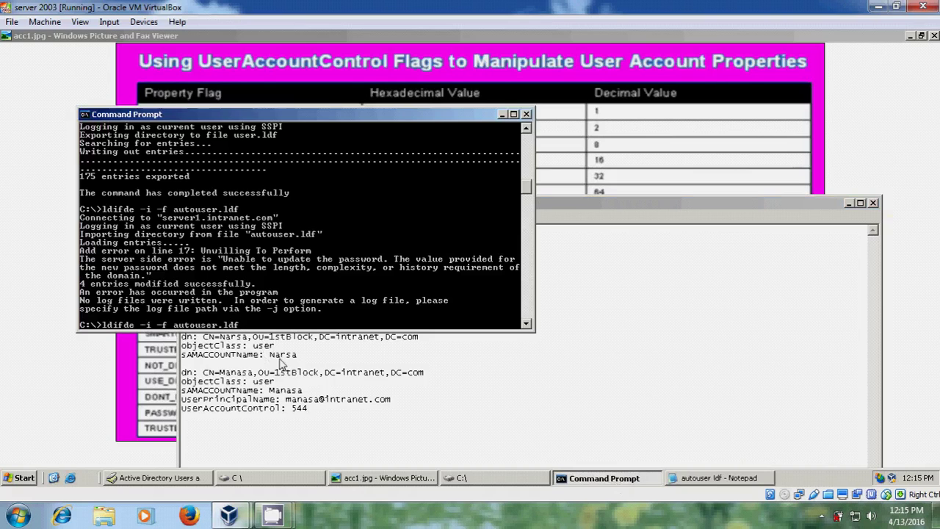
key("Return")
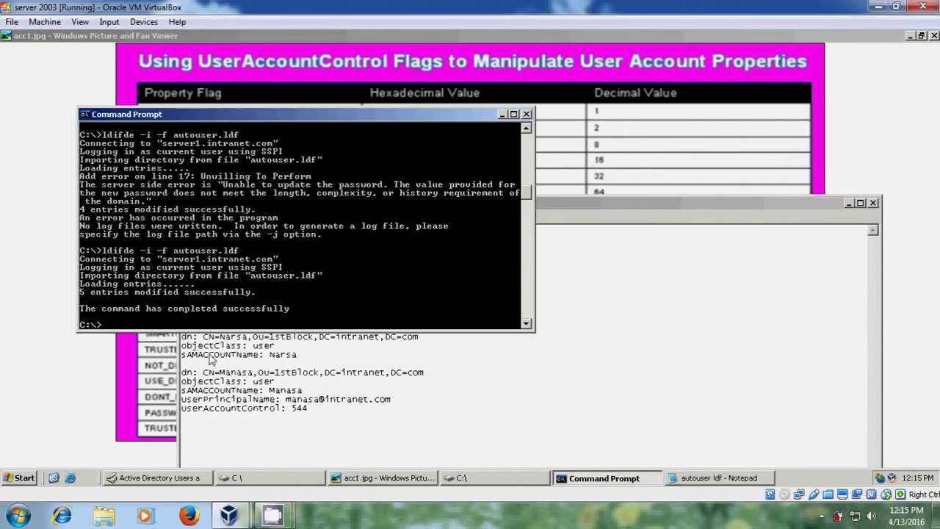
- Refresh 1stBlock to list Manasa, Meghana, Narsa, Ram and Teja, comparing against autouser.ldf
left_click(185, 478)
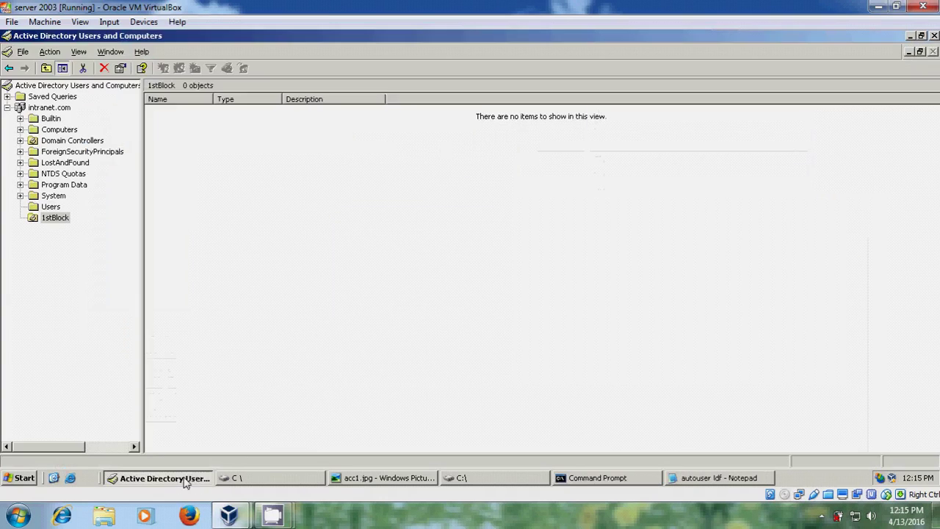
left_click(61, 222)
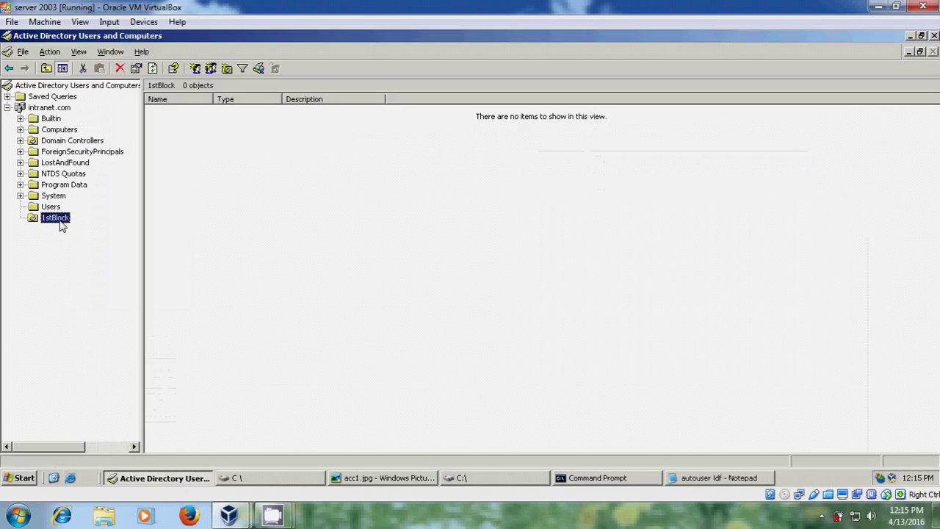
left_click(154, 68)
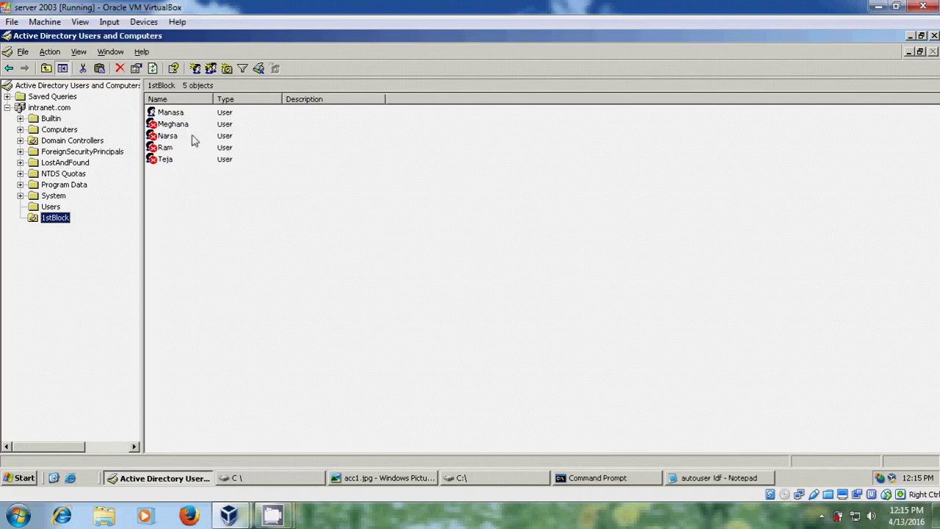
left_click(736, 479)
left_click_drag(453, 209, 502, 104)
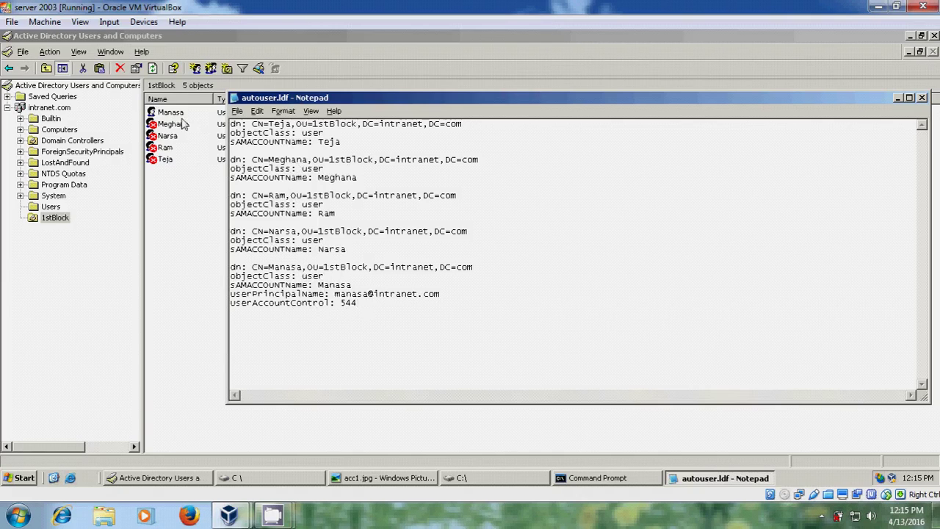
- Enable the disabled Meghana and Narsa accounts in 1stBlock
left_click(899, 99)
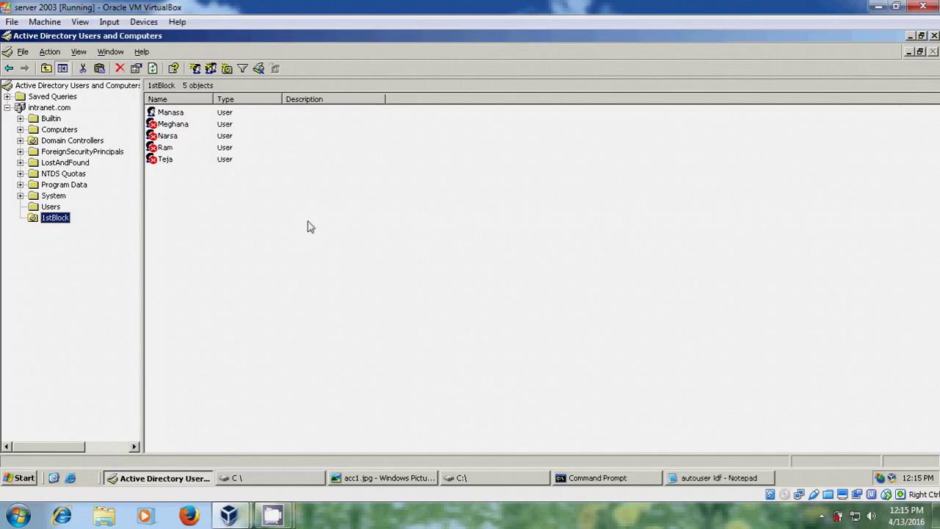
left_click(188, 126)
right_click(188, 126)
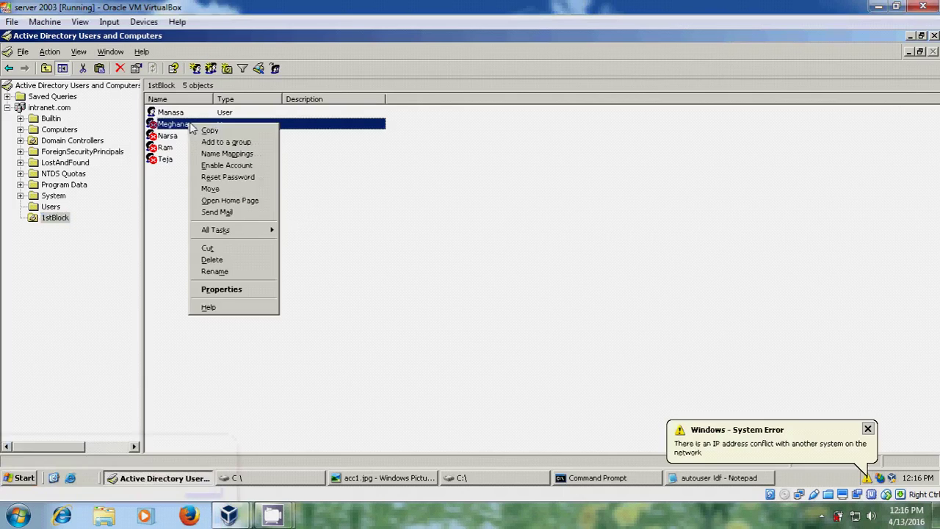
left_click(264, 166)
left_click(483, 288)
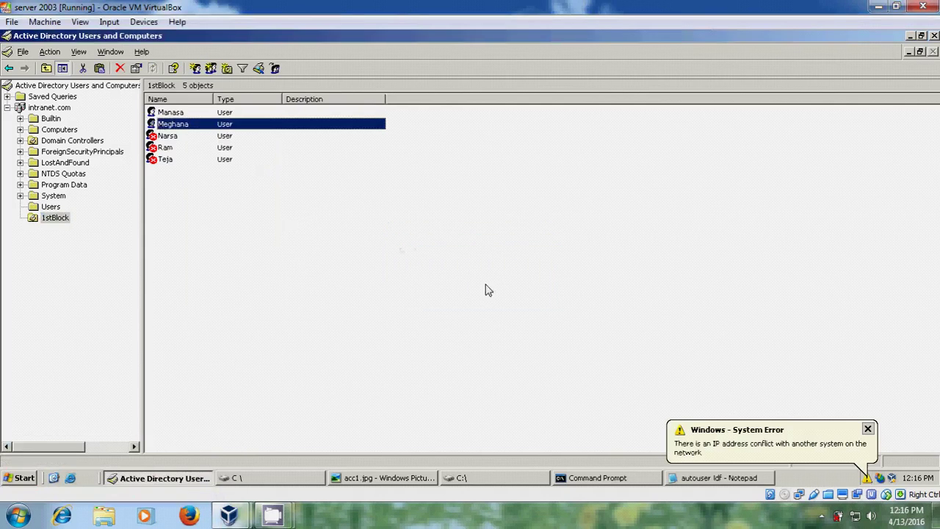
right_click(176, 136)
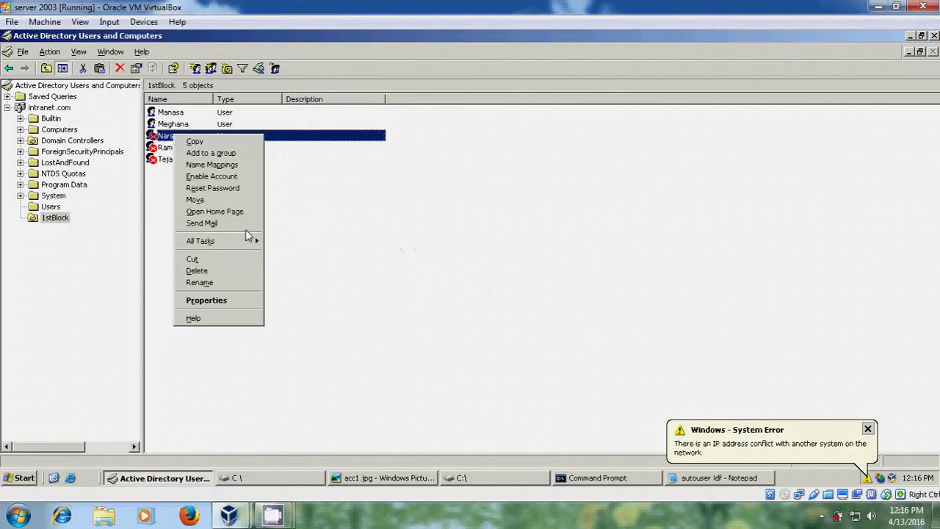
left_click(224, 177)
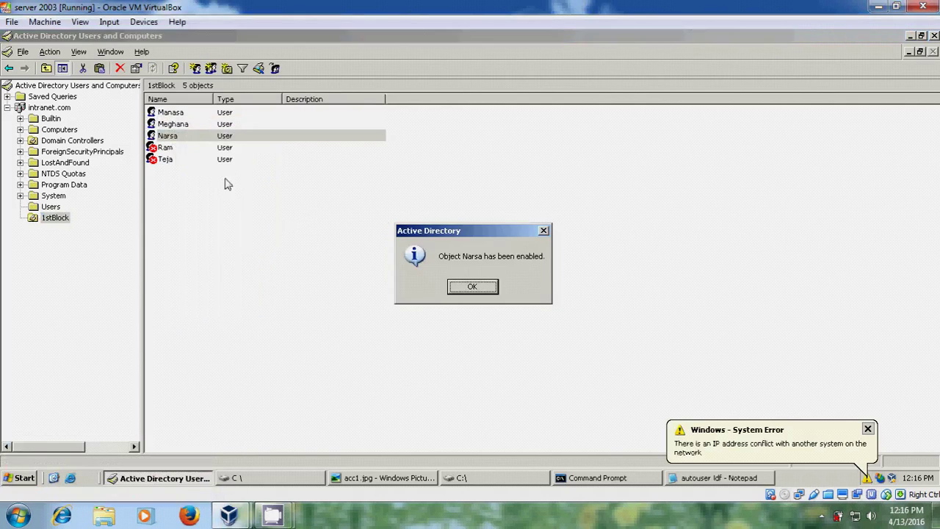
left_click(472, 286)
- Enable the disabled Ram and Teja accounts in 1stBlock
right_click(163, 147)
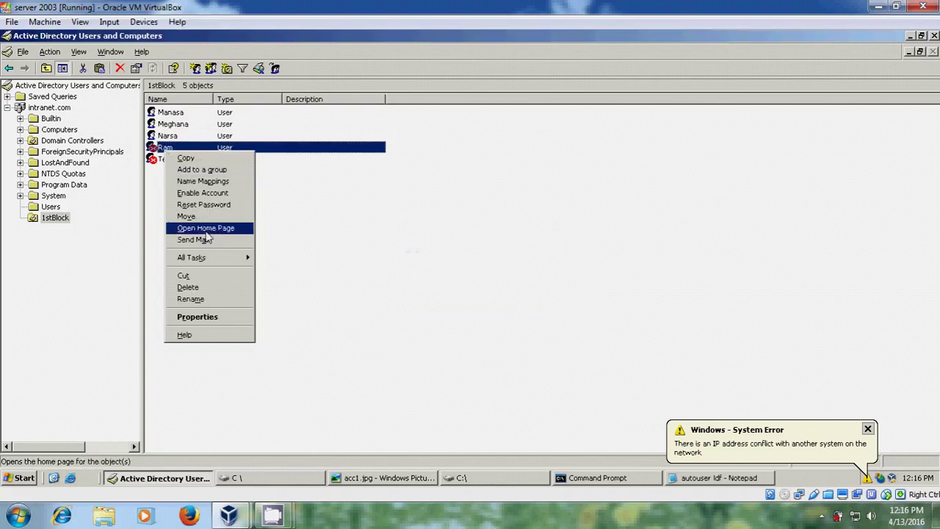
left_click(219, 193)
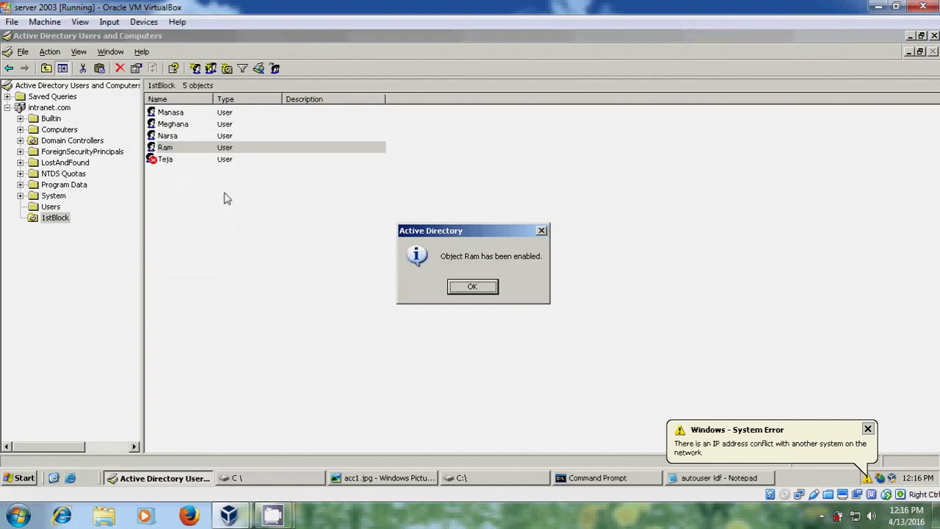
left_click(484, 289)
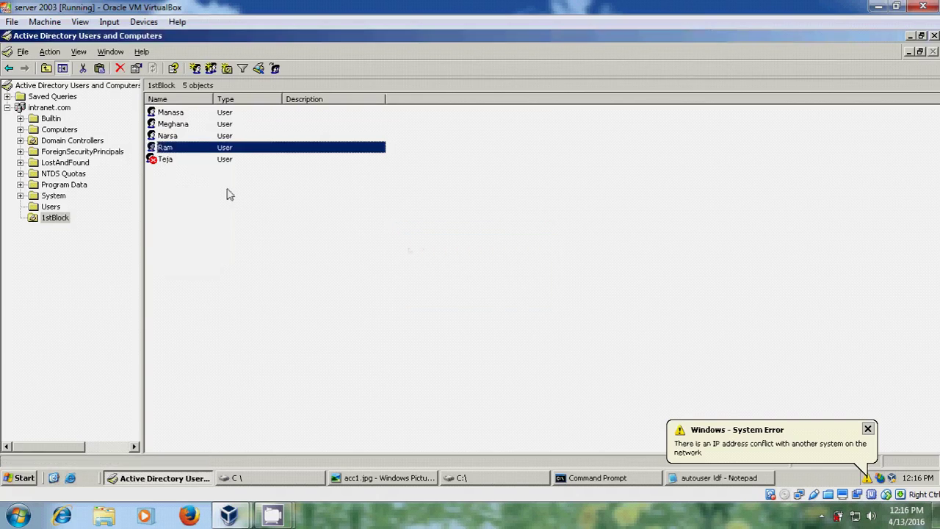
left_click(166, 159)
right_click(166, 159)
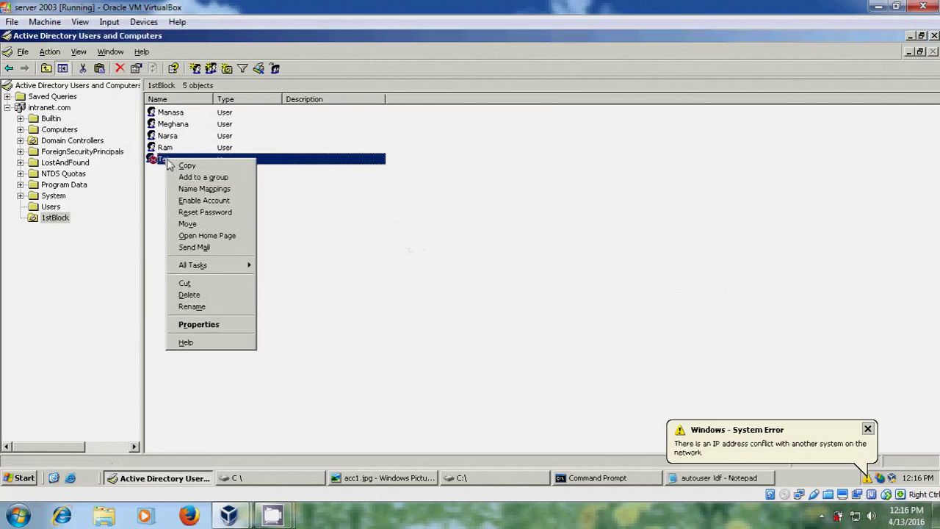
left_click(236, 203)
left_click(476, 286)
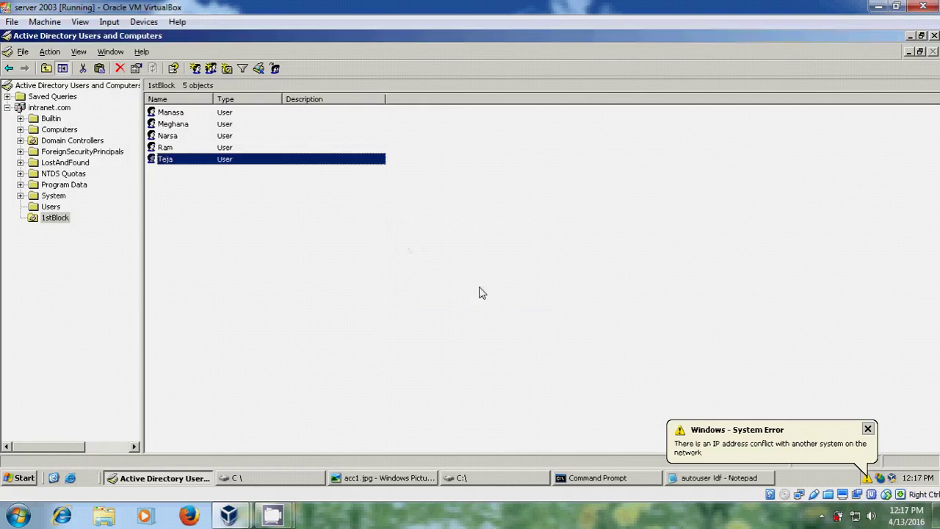
left_click(174, 113)
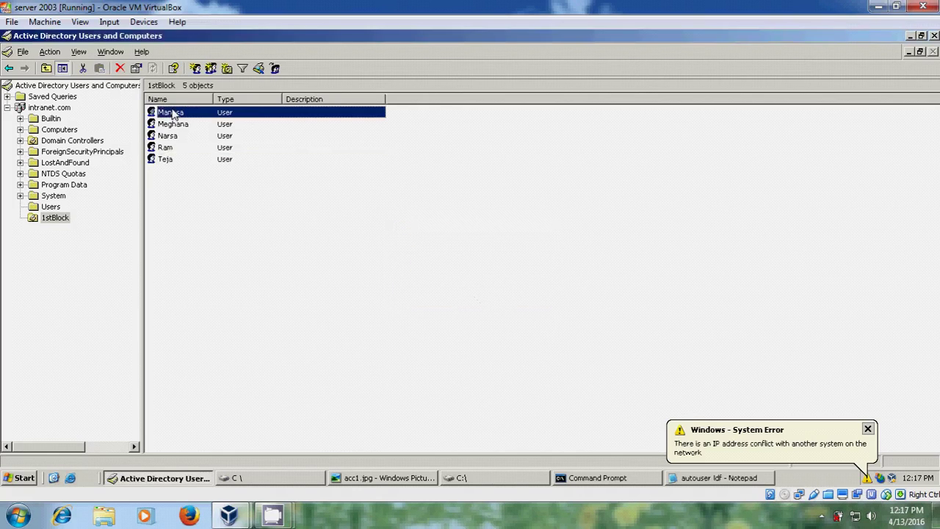
right_click(173, 114)
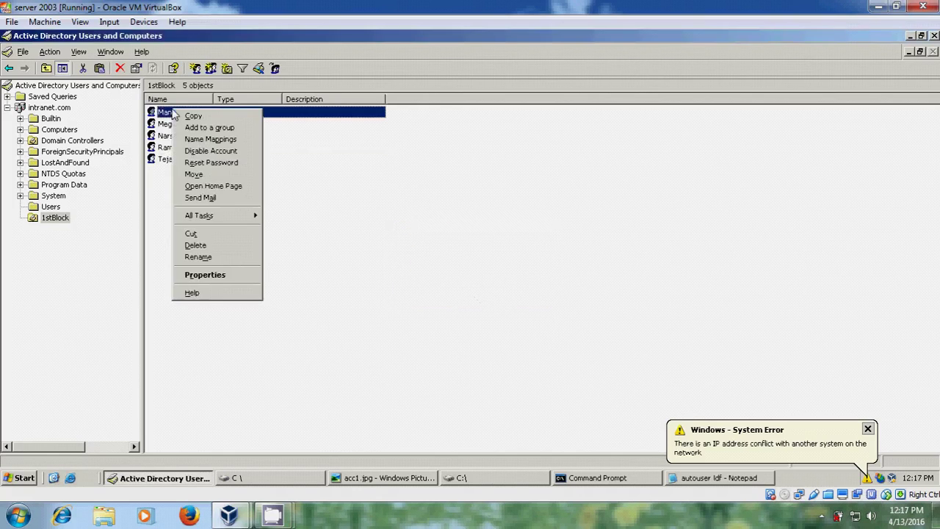
left_click(228, 276)
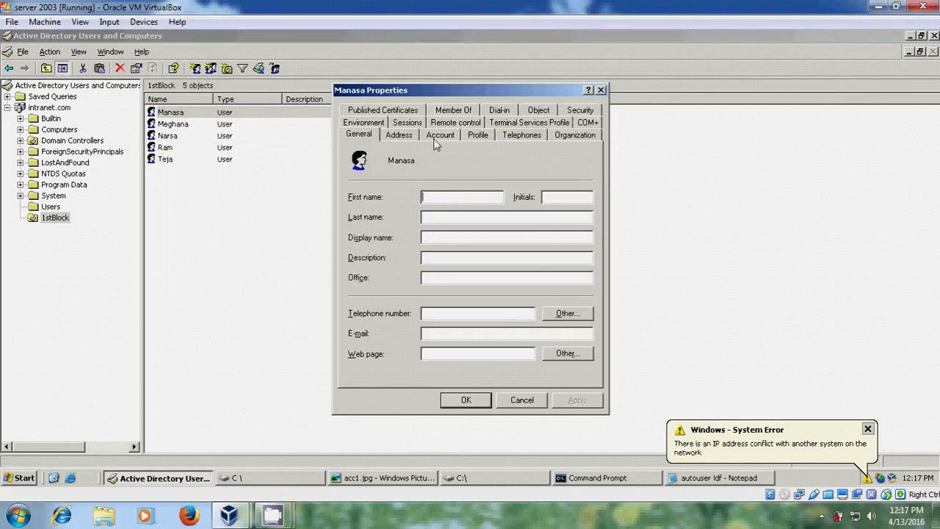
left_click(449, 135)
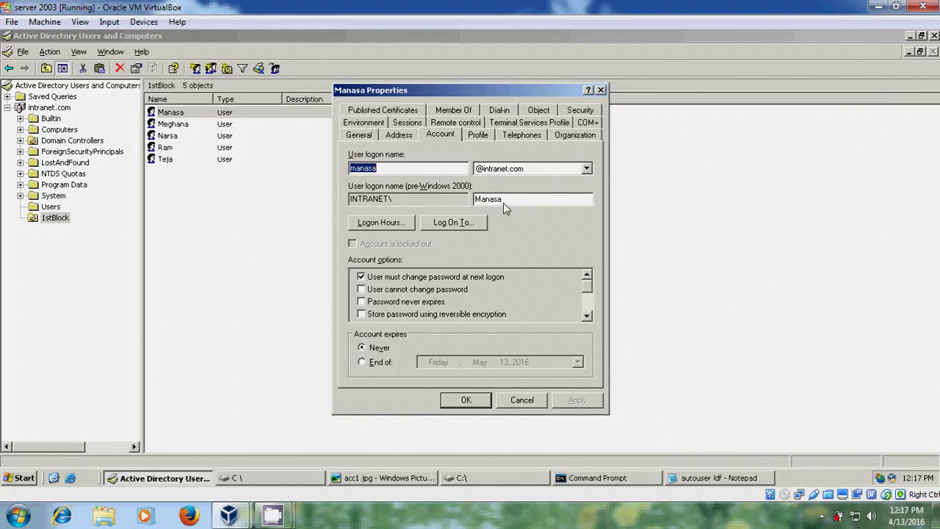
left_click(719, 477)
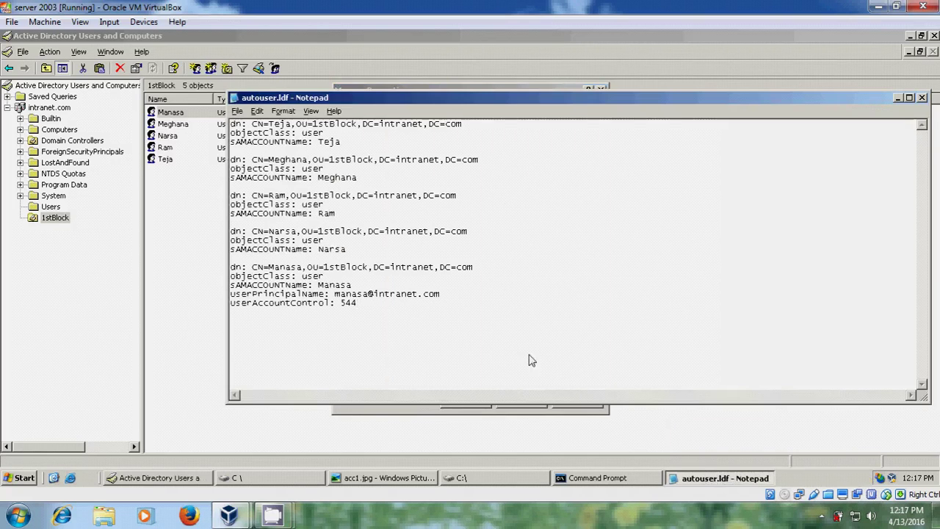
left_click_drag(591, 110, 571, 217)
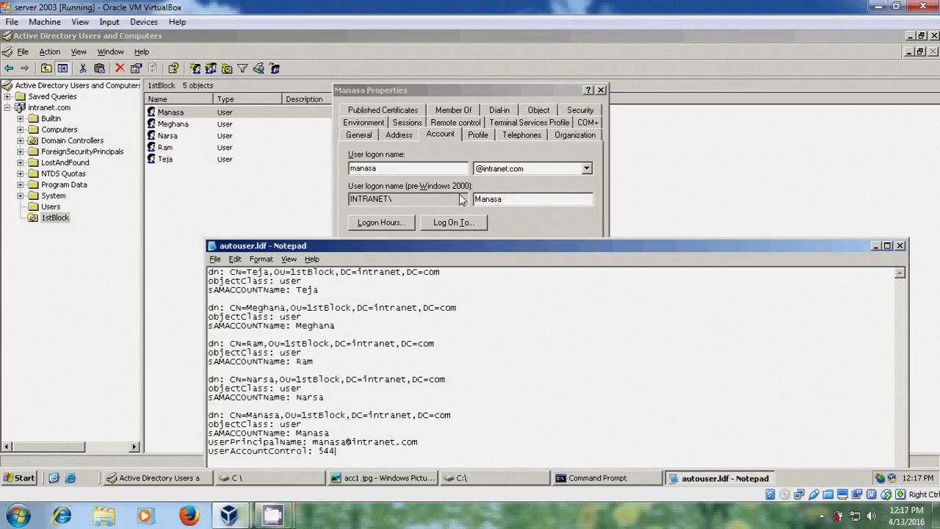
left_click(501, 218)
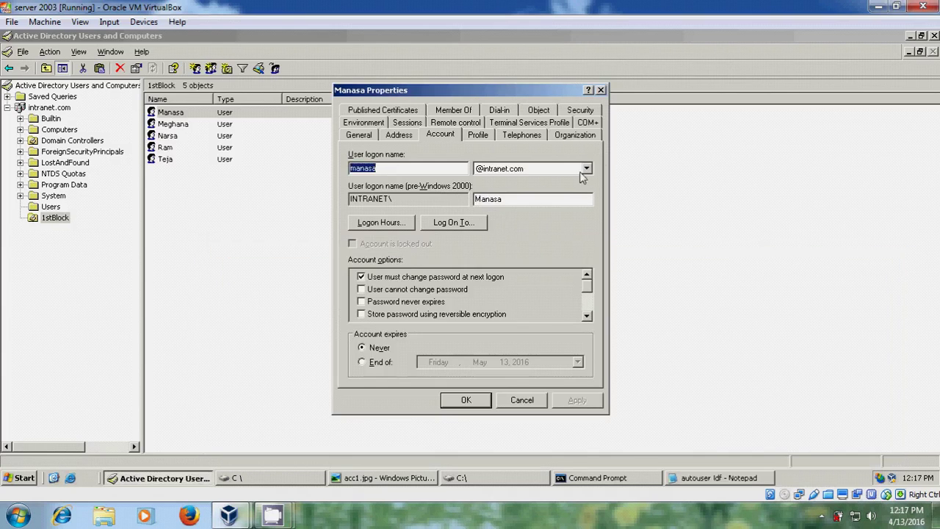
left_click(600, 89)
- Compare Meghana's missing logon name and UPN suffix on the Account tab with autouser.ldf
left_click(174, 123)
right_click(174, 124)
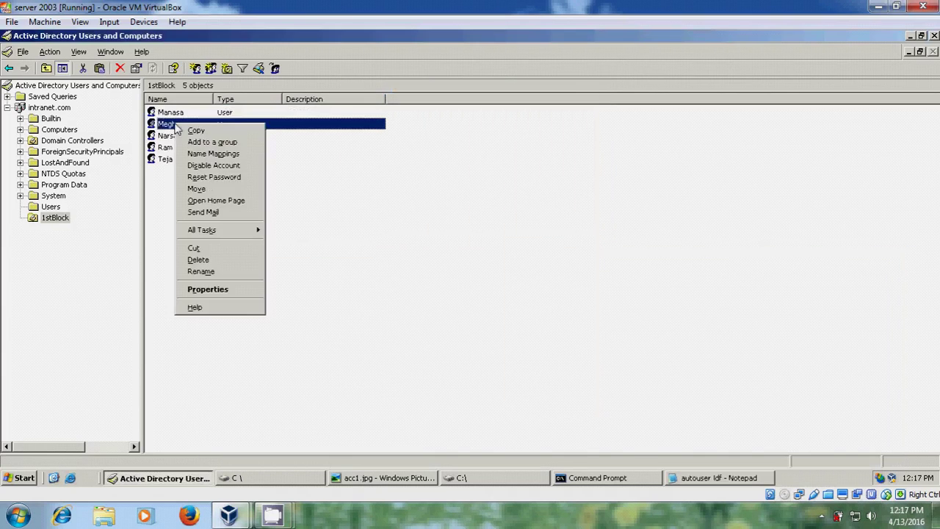
left_click(242, 292)
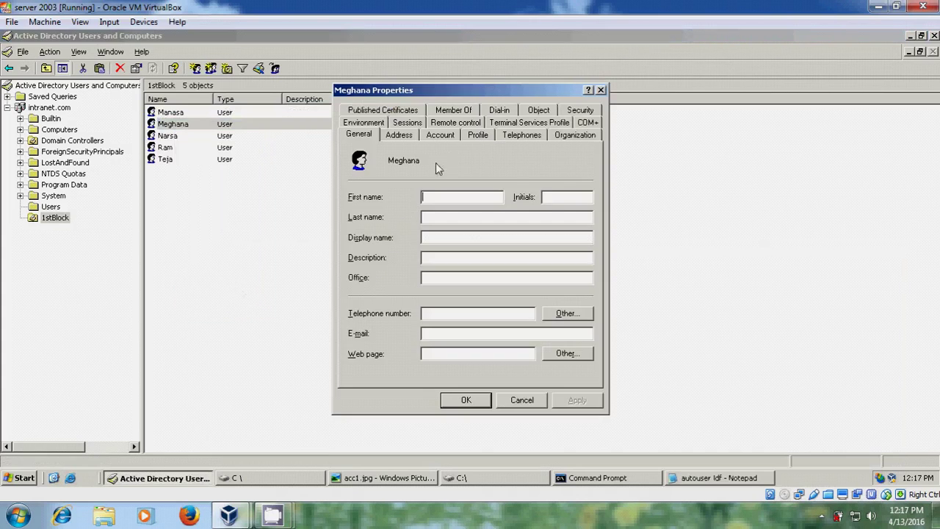
left_click(442, 136)
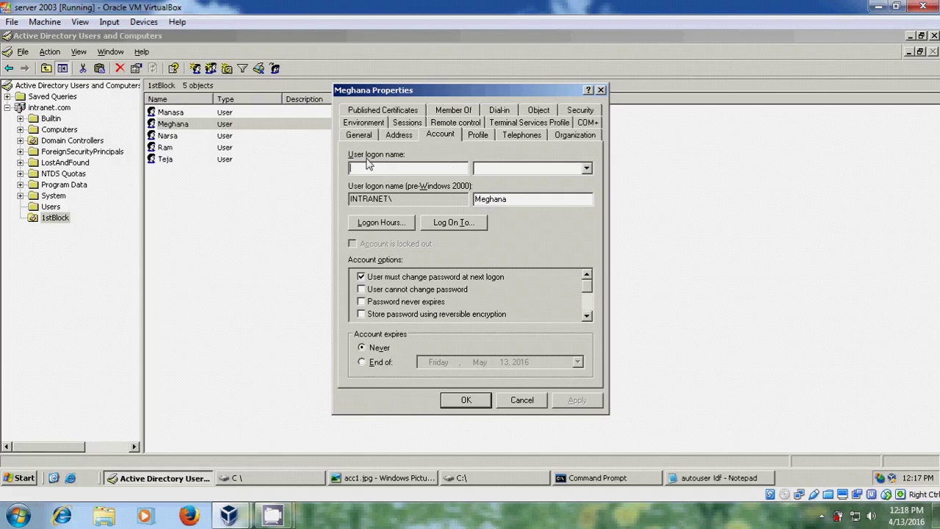
left_click(586, 168)
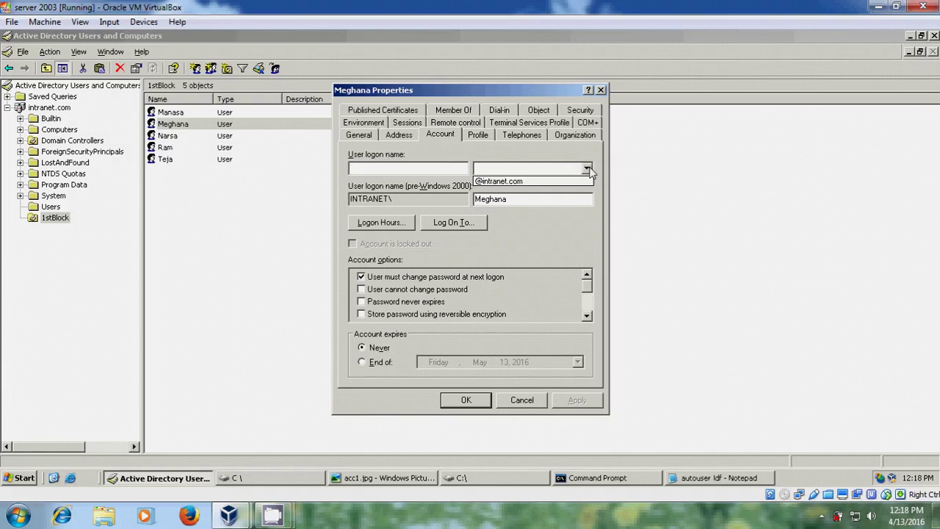
left_click(734, 481)
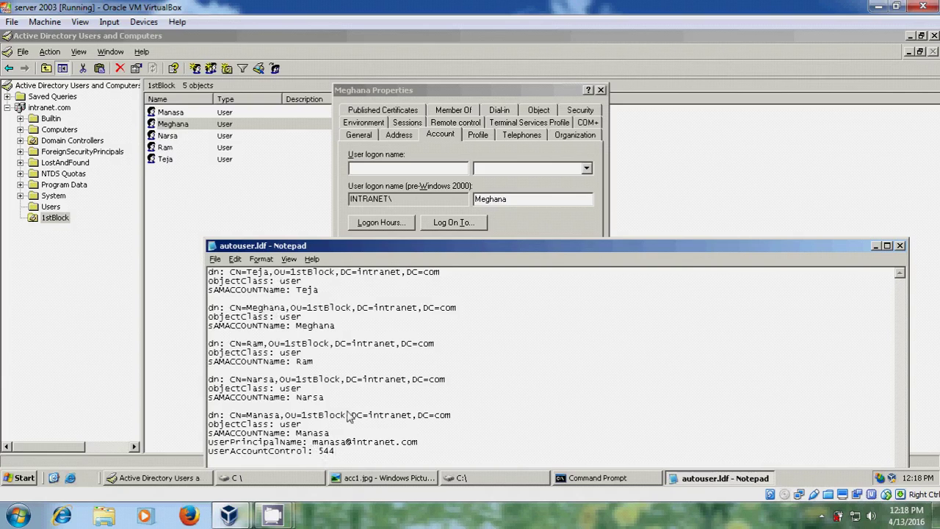
left_click(875, 246)
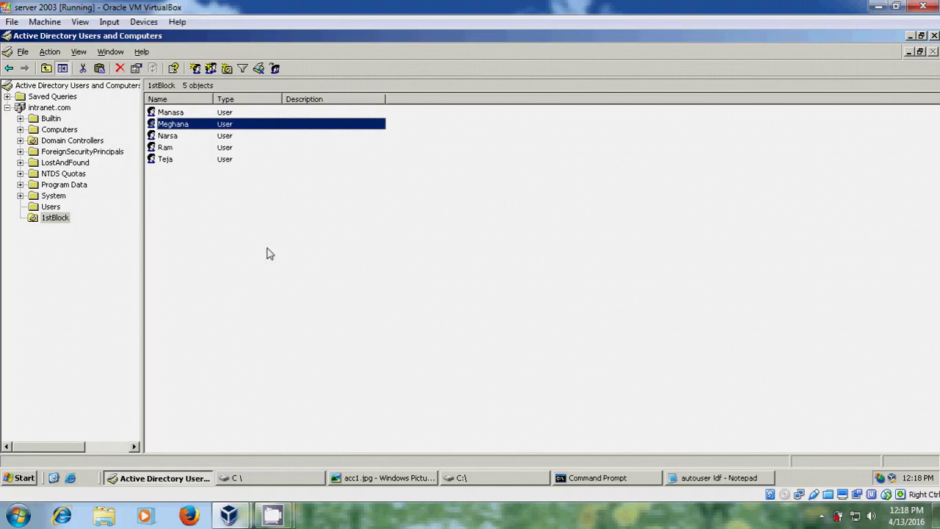
- Delete all five users from 1stBlock and switch to the C:\ folder window
left_click_drag(205, 197, 166, 116)
right_click(176, 114)
left_click(237, 225)
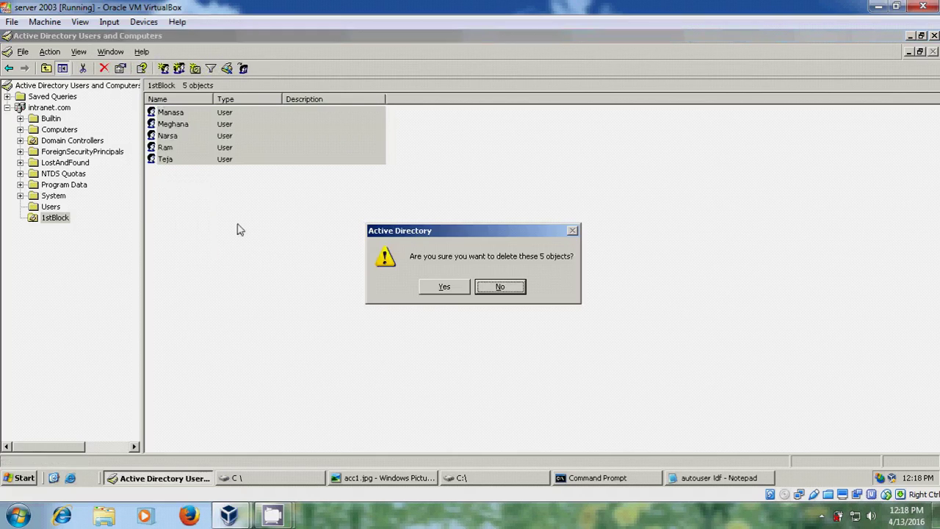
left_click(442, 290)
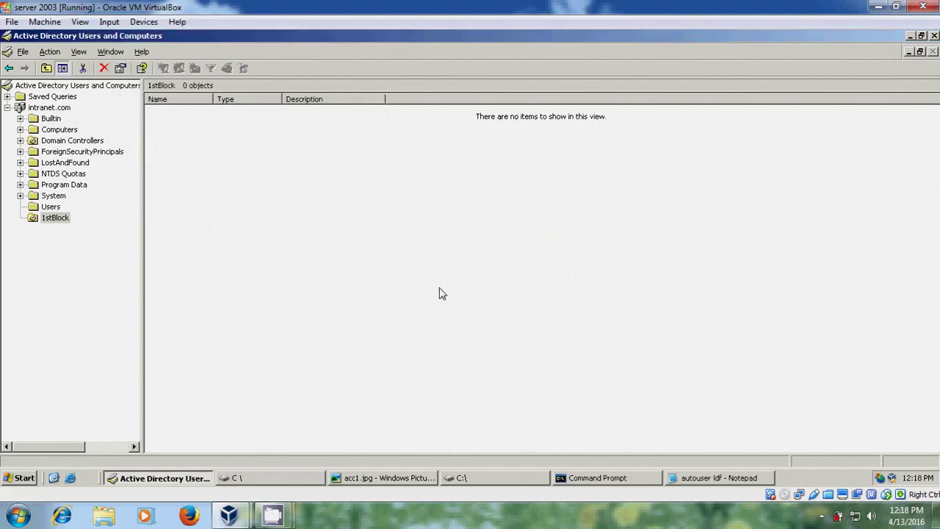
left_click(514, 484)
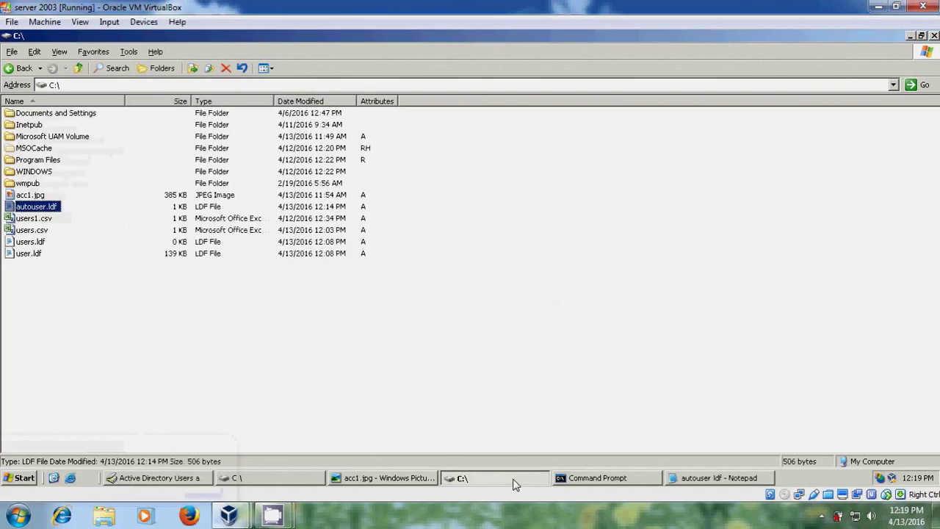
- Open users.csv in Excel and AutoFit every column to its contents
right_click(38, 232)
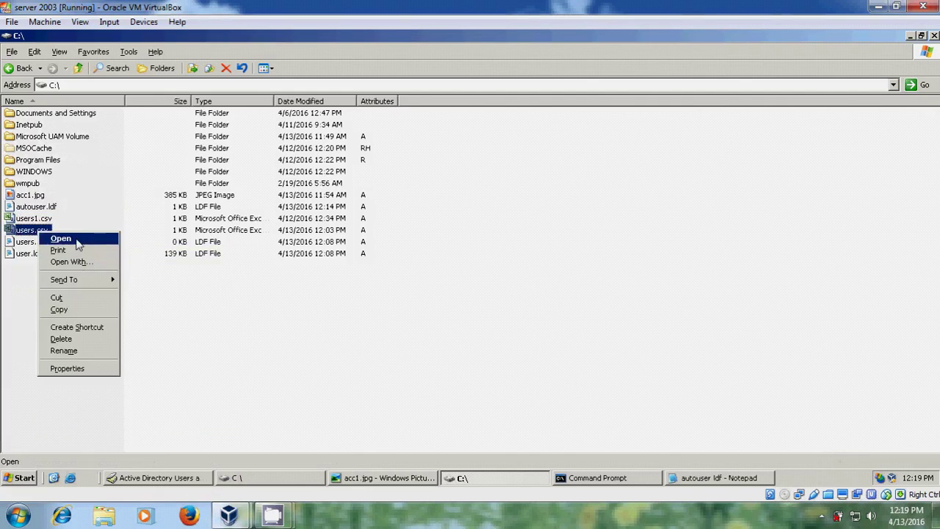
left_click(77, 239)
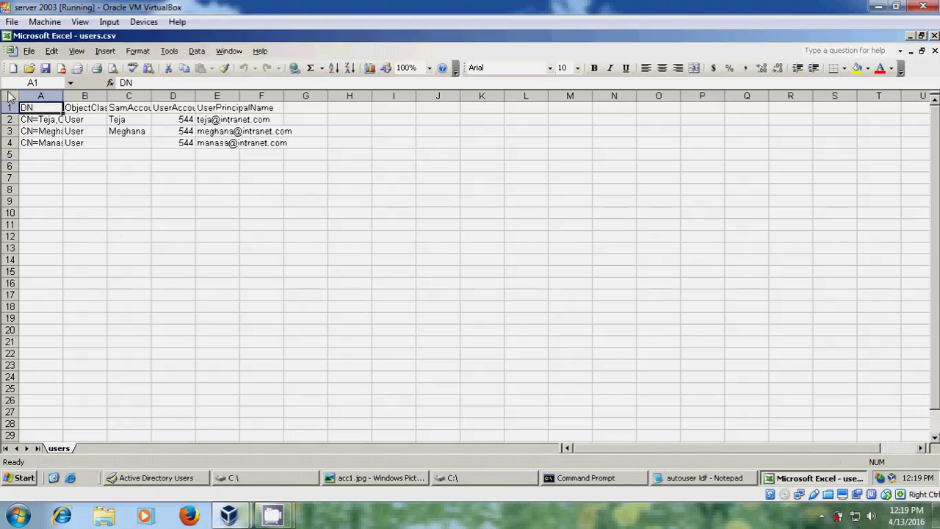
left_click(9, 96)
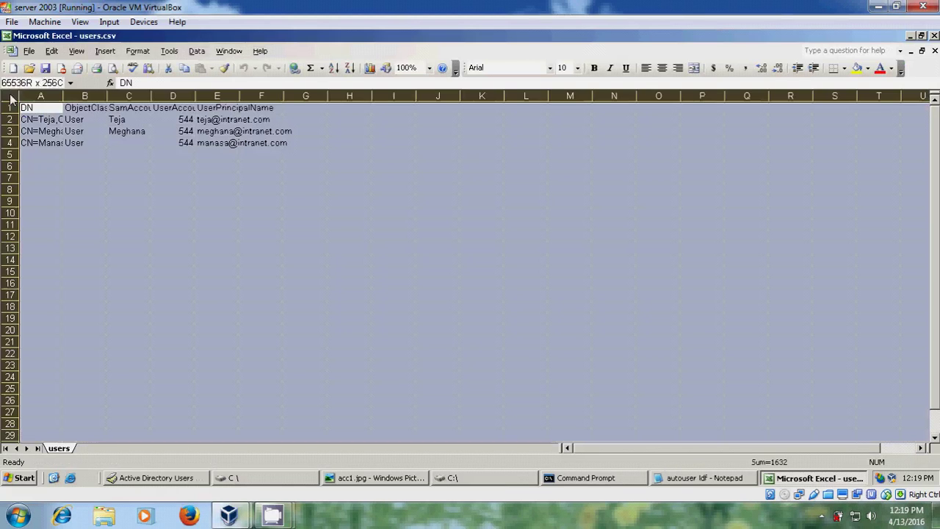
double_click(63, 96)
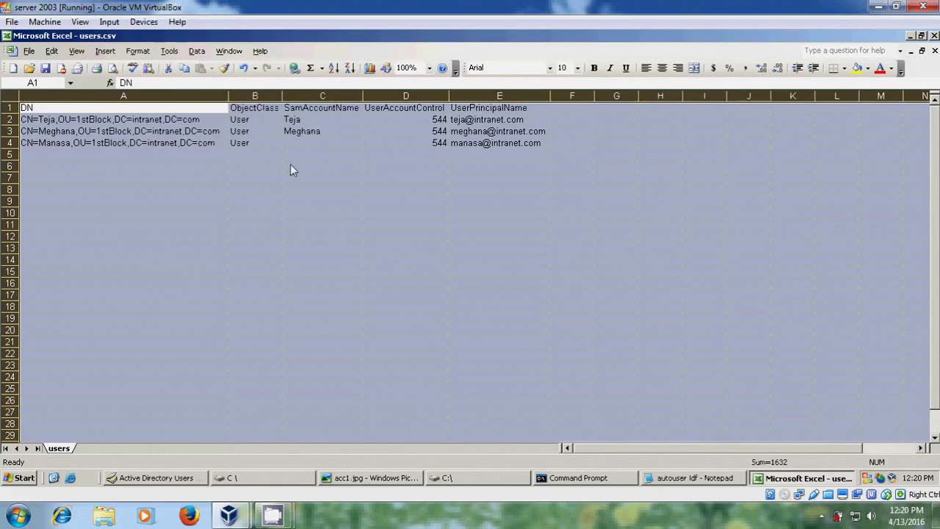
left_click(324, 143)
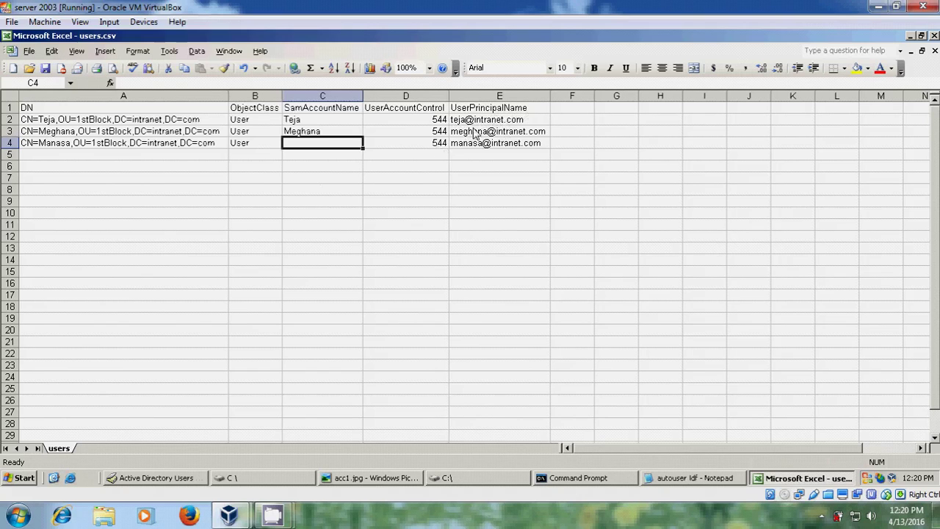
- Close Excel and run 'csvde -i -f users.csv' in Command Prompt, modifying 3 entries
key("alt+F4")
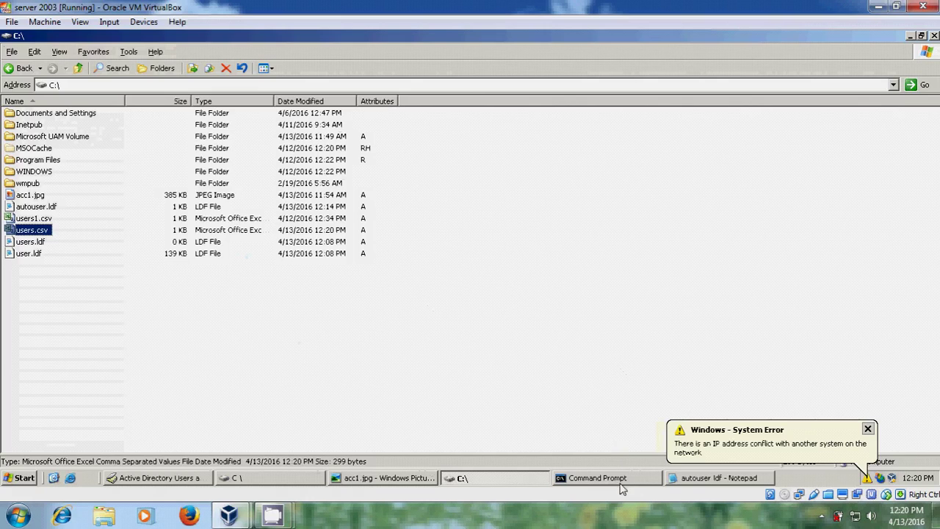
left_click(621, 479)
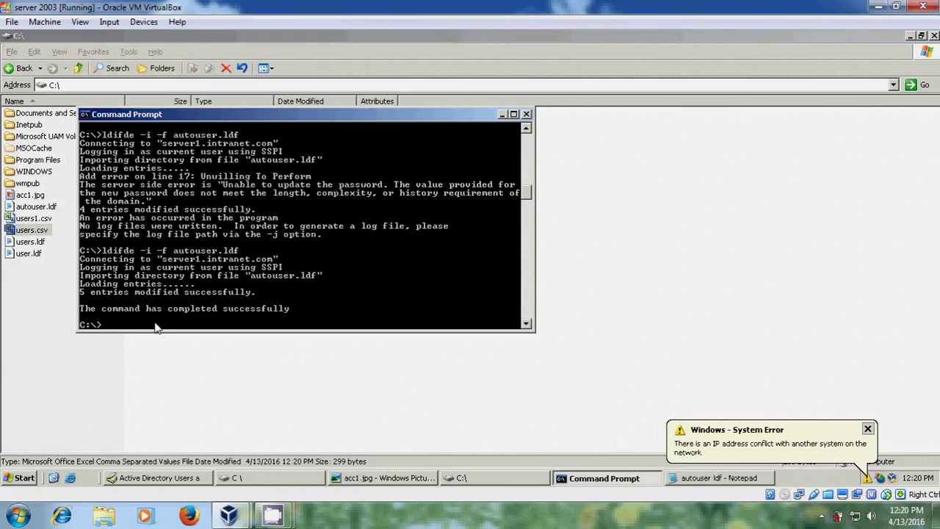
type("csvde -i -f users.csv")
key("Return")
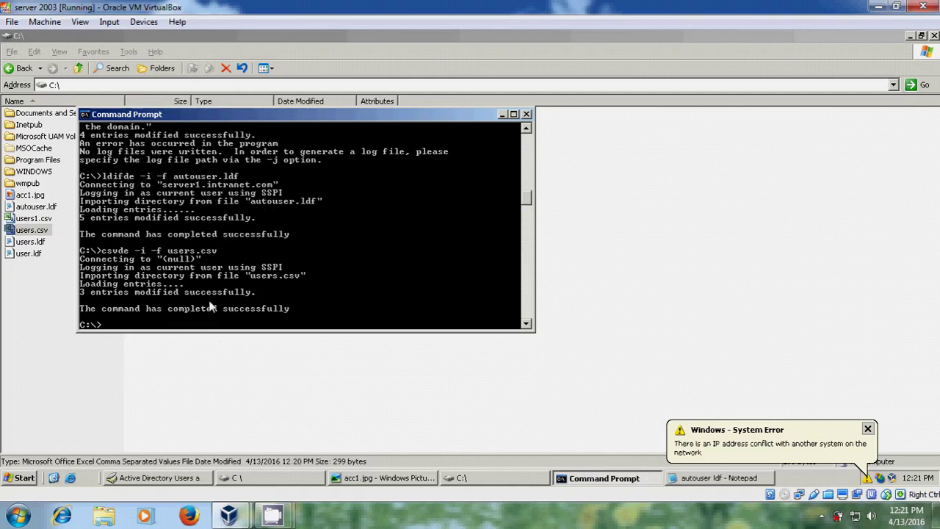
- Refresh the 1stBlock OU so the three imported users appear
left_click(173, 481)
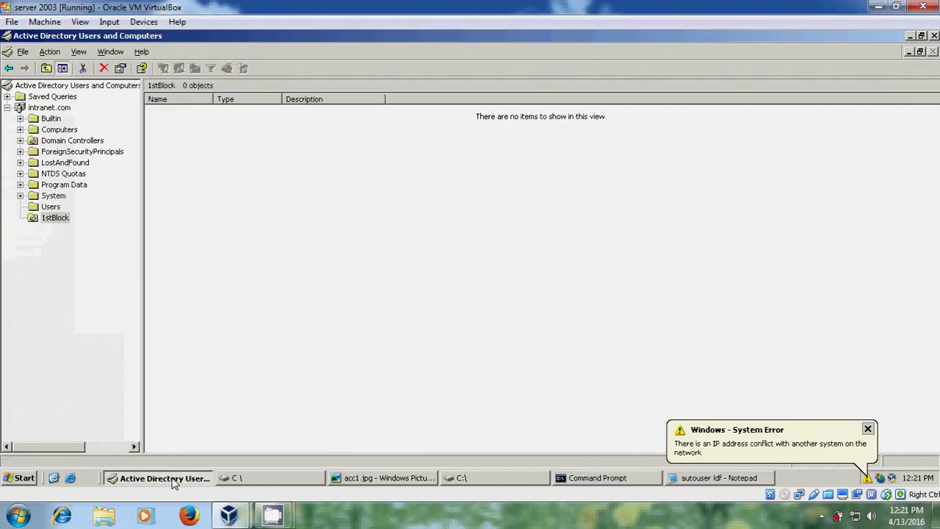
left_click(63, 220)
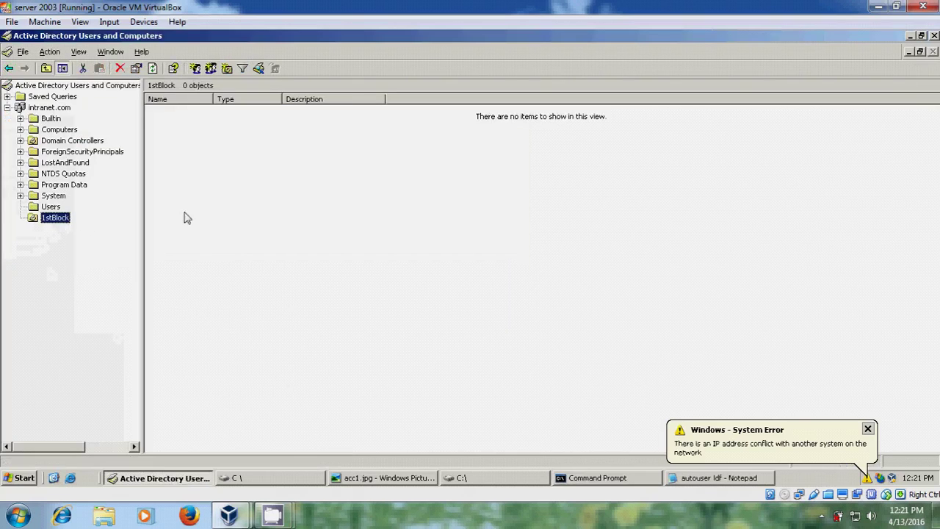
left_click(153, 69)
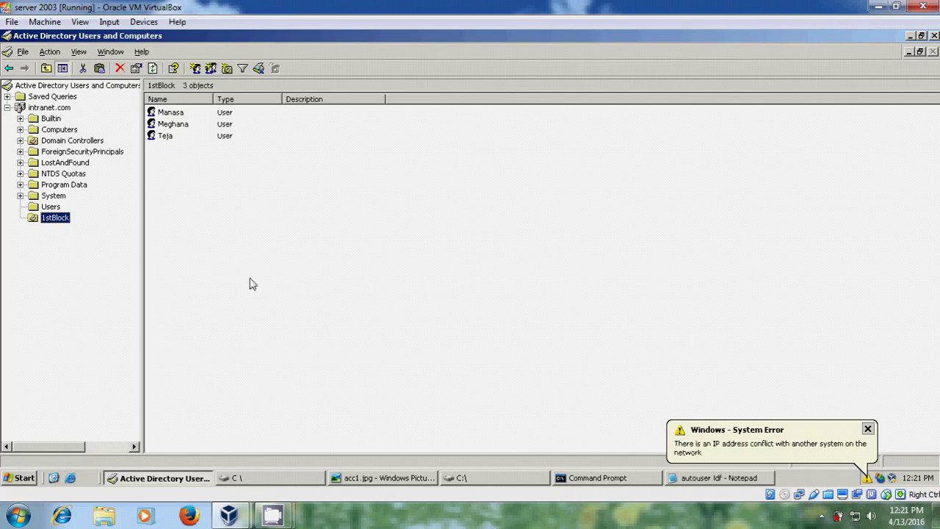
- Open the first user's properties to check the account logon name
right_click(181, 113)
left_click(247, 278)
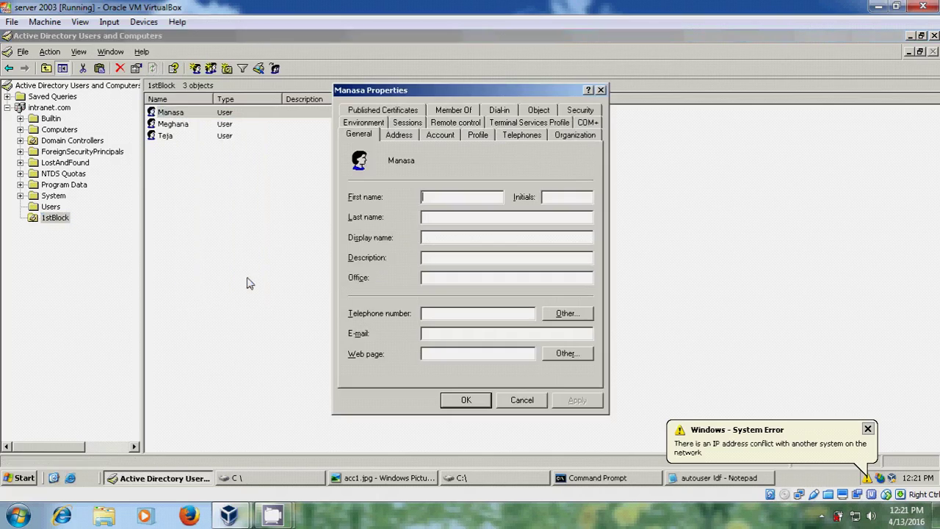
left_click(441, 136)
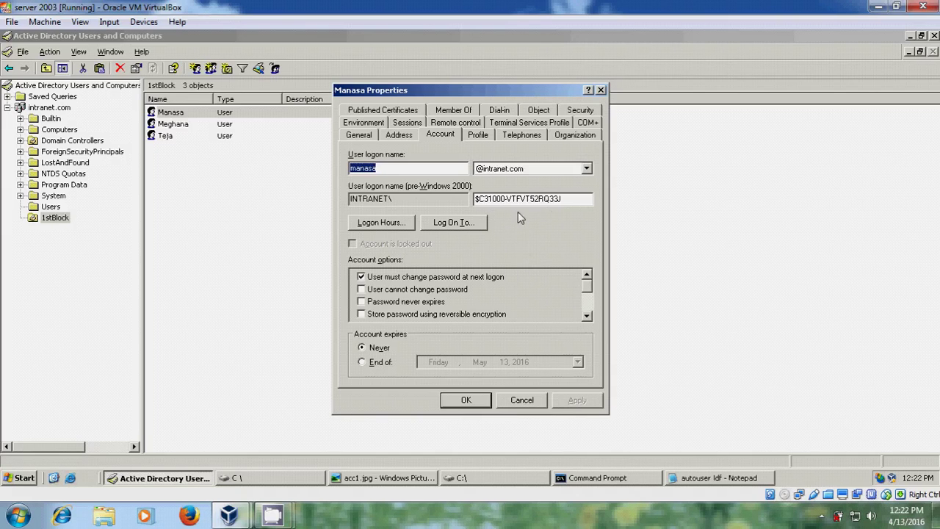
left_click(168, 125)
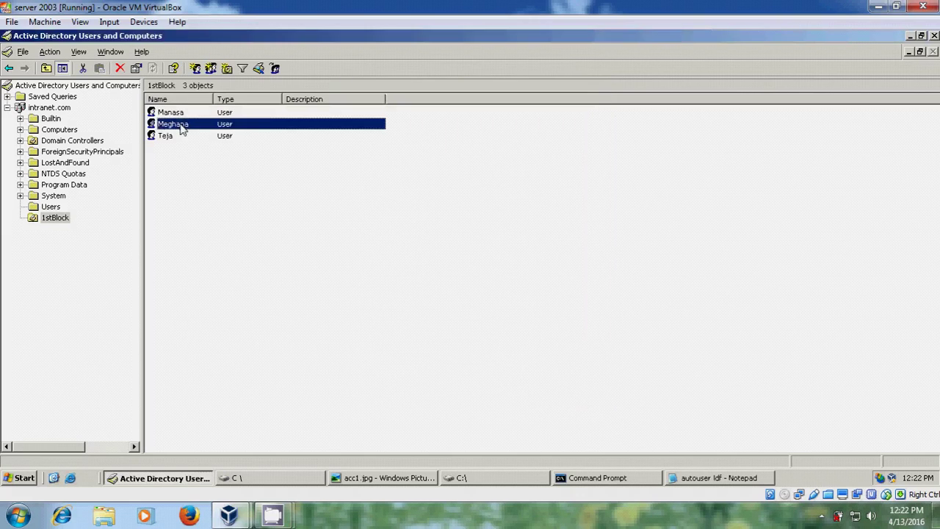
right_click(180, 124)
left_click(237, 292)
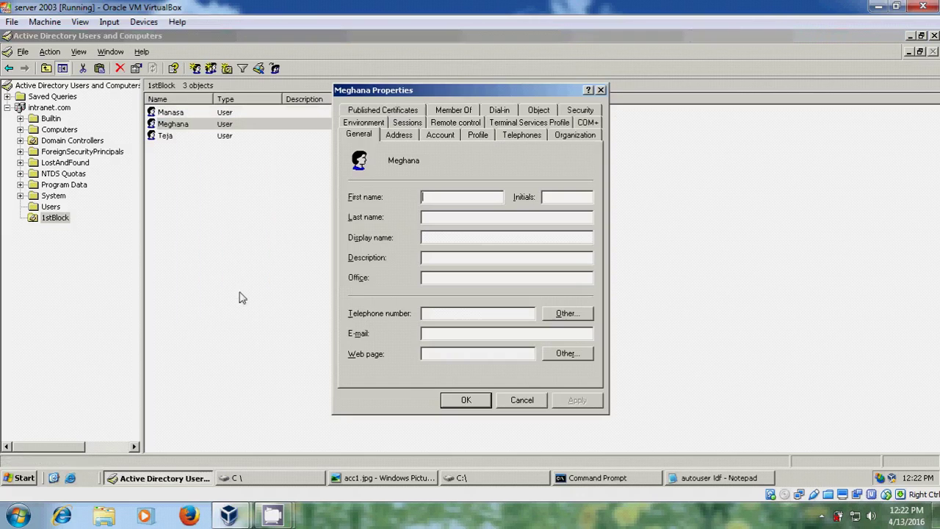
left_click(441, 136)
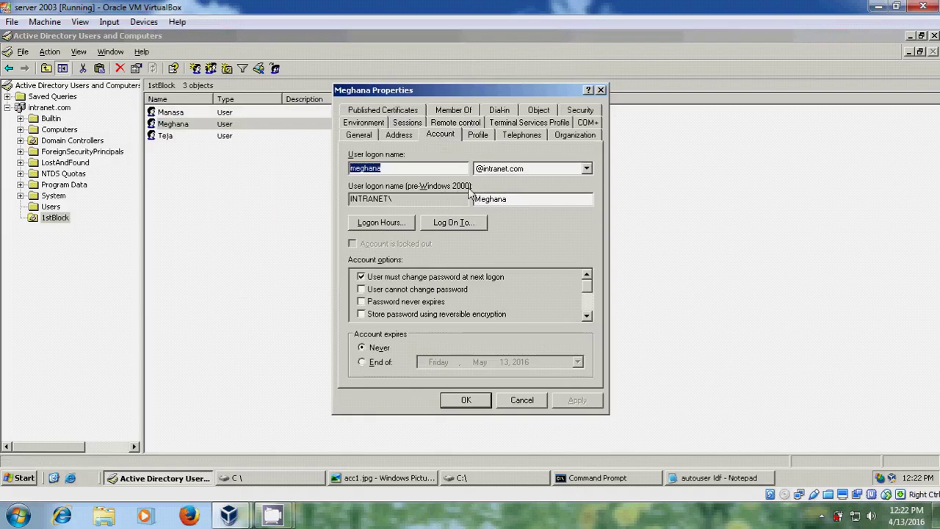
left_click(600, 89)
left_click(529, 407)
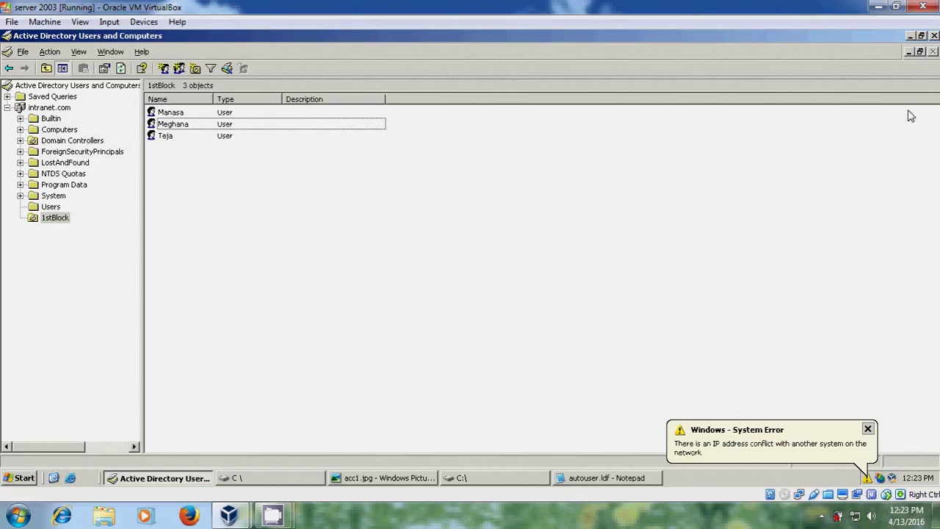
- Minimize the Server 2003 VirtualBox window to reveal the host desktop
left_click(878, 7)
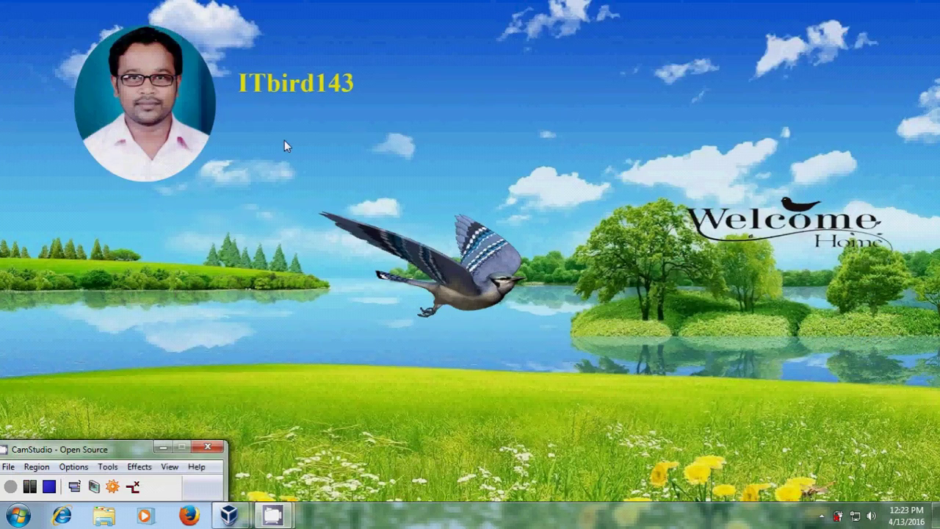